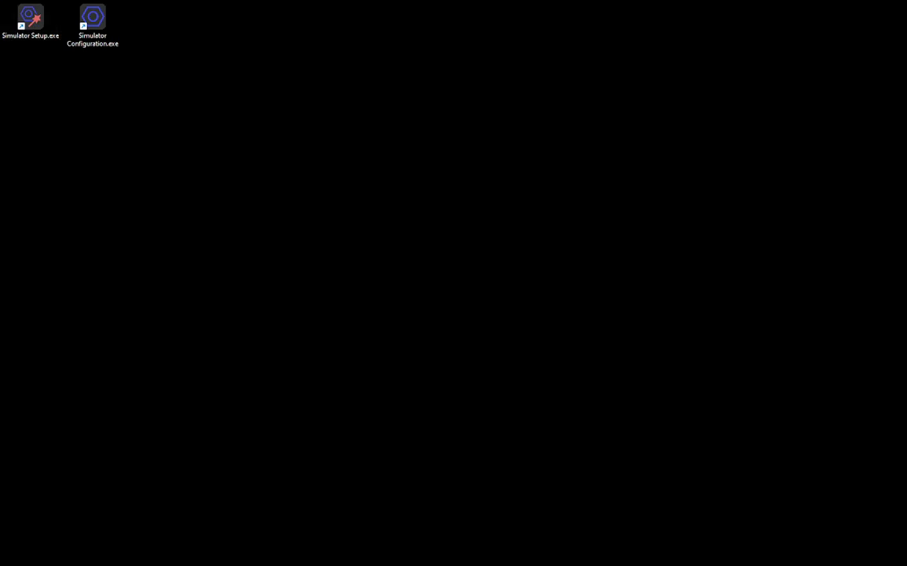
# - Advance through the Setup & Configuration wizard pages to the General Configuration page
pyautogui.moveTo(322, 565); pyautogui.dragTo(231, 96)
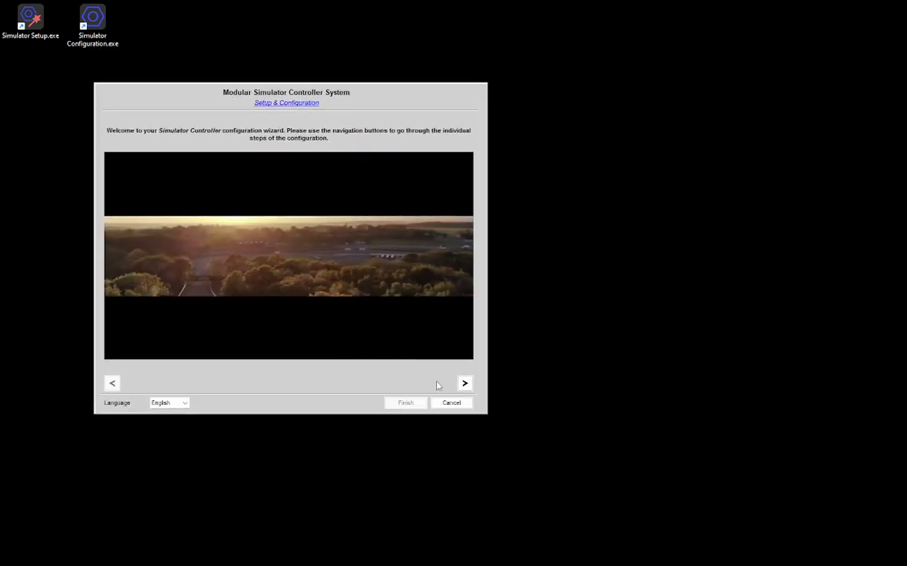
pyautogui.click(466, 383)
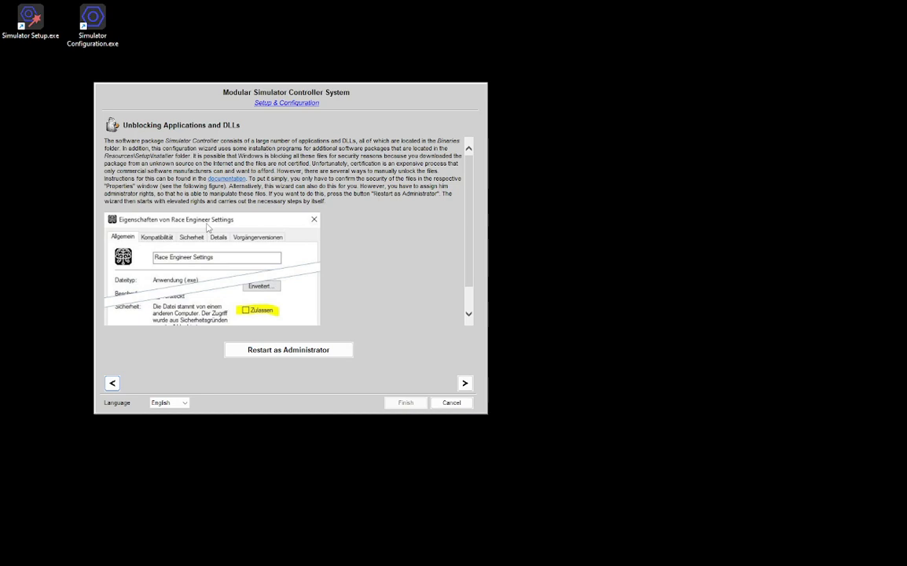
pyautogui.click(465, 383)
pyautogui.click(465, 384)
pyautogui.click(465, 383)
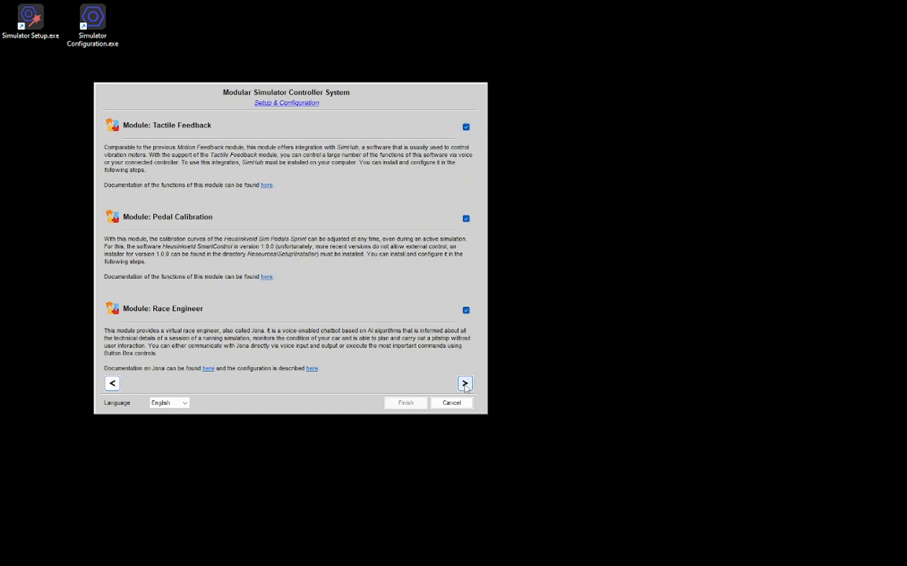
pyautogui.click(466, 383)
pyautogui.click(465, 383)
pyautogui.click(465, 383)
pyautogui.click(465, 384)
pyautogui.click(465, 383)
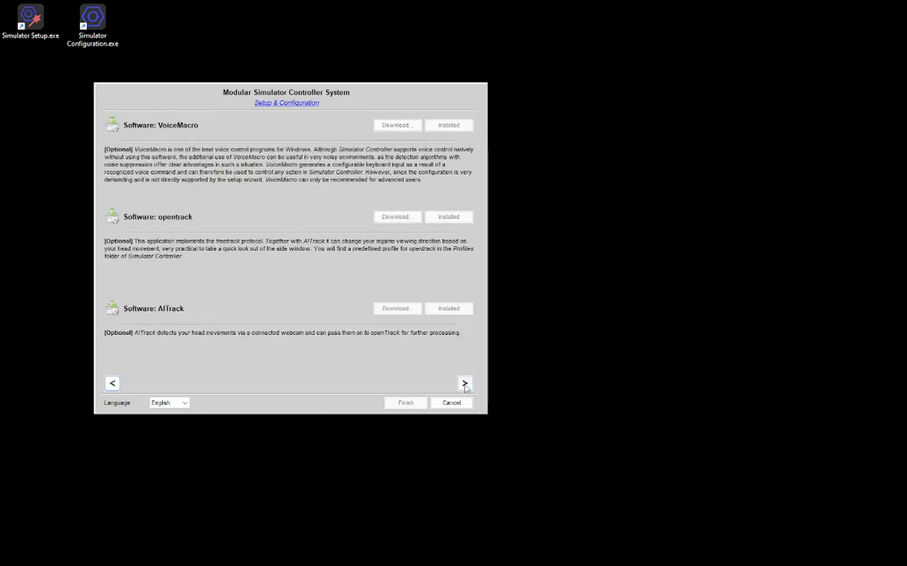
pyautogui.click(465, 384)
pyautogui.click(465, 383)
pyautogui.click(465, 384)
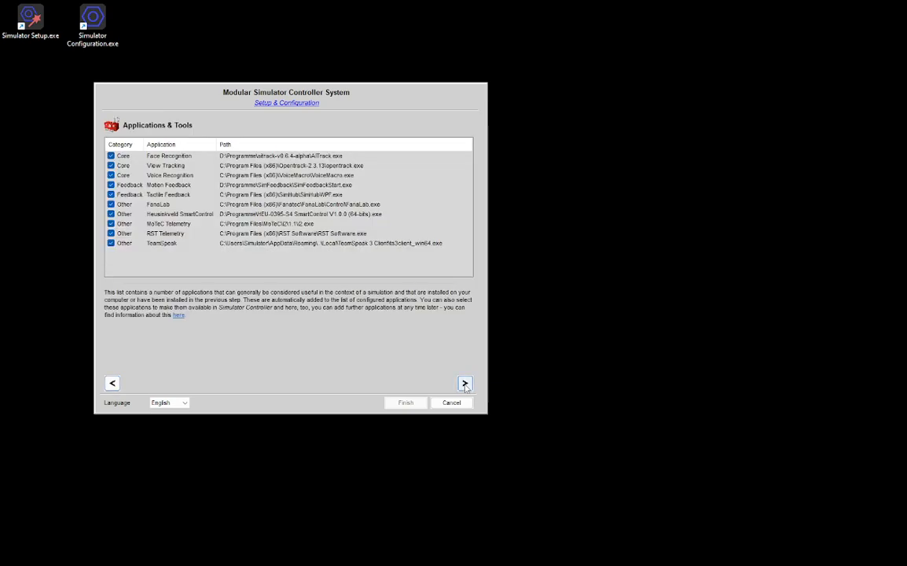
pyautogui.click(466, 383)
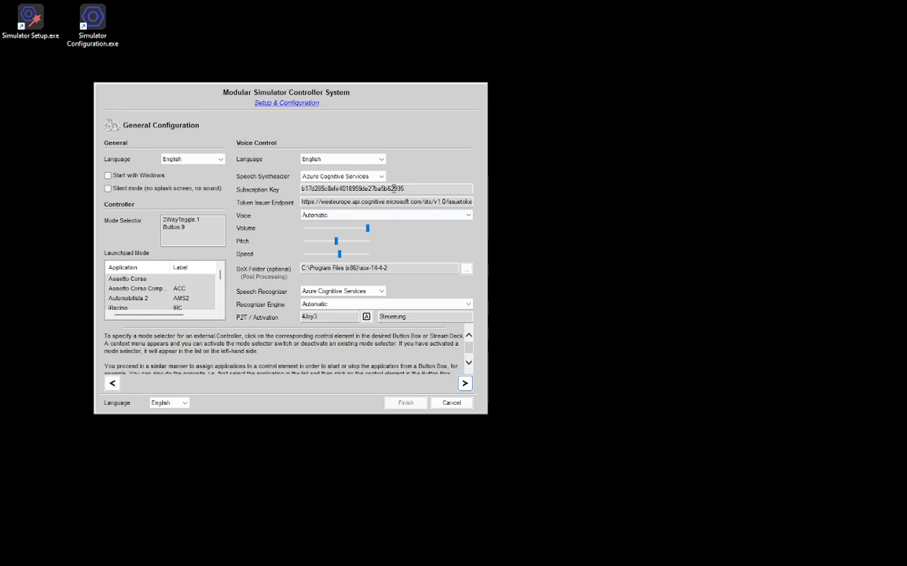
# - Set the voice control speech synthesizer to Windows (Win32)
pyautogui.click(328, 176)
pyautogui.click(324, 186)
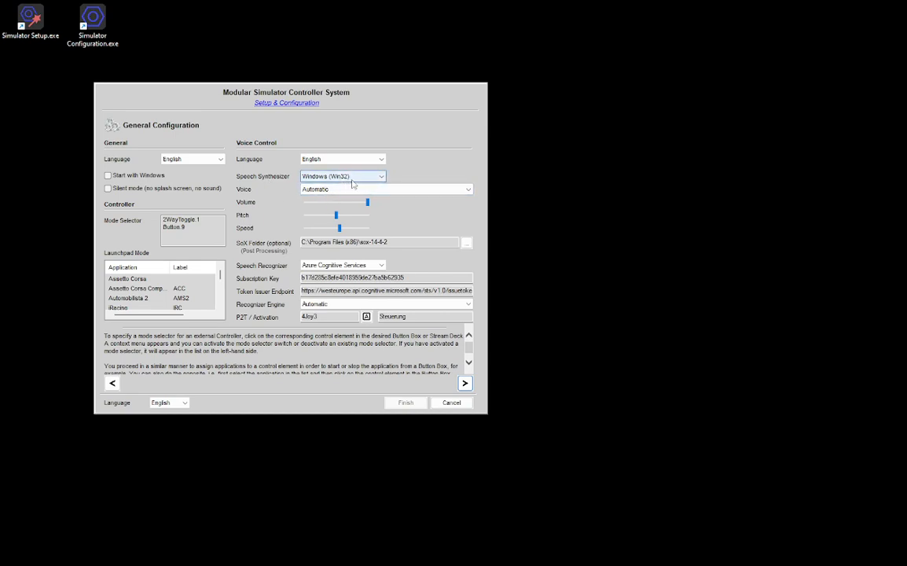
pyautogui.click(355, 177)
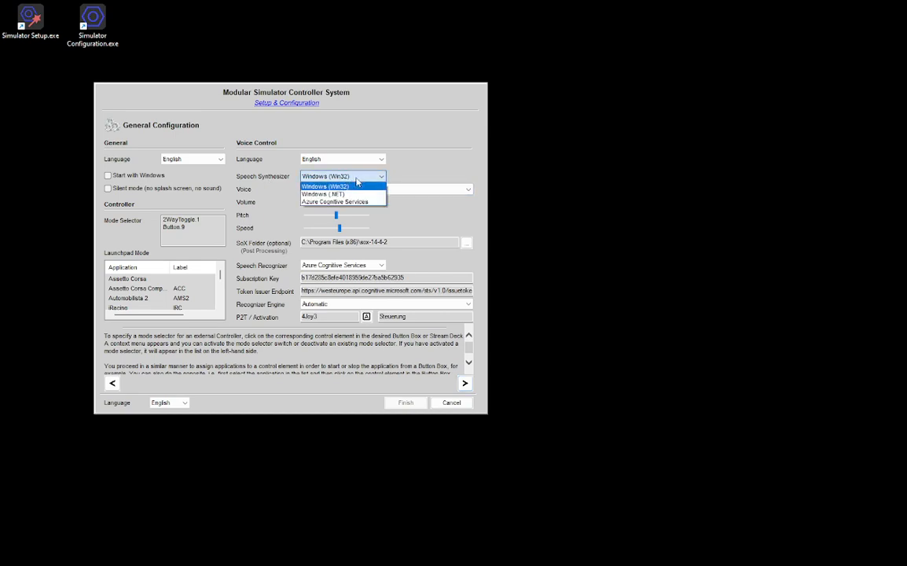
pyautogui.click(398, 175)
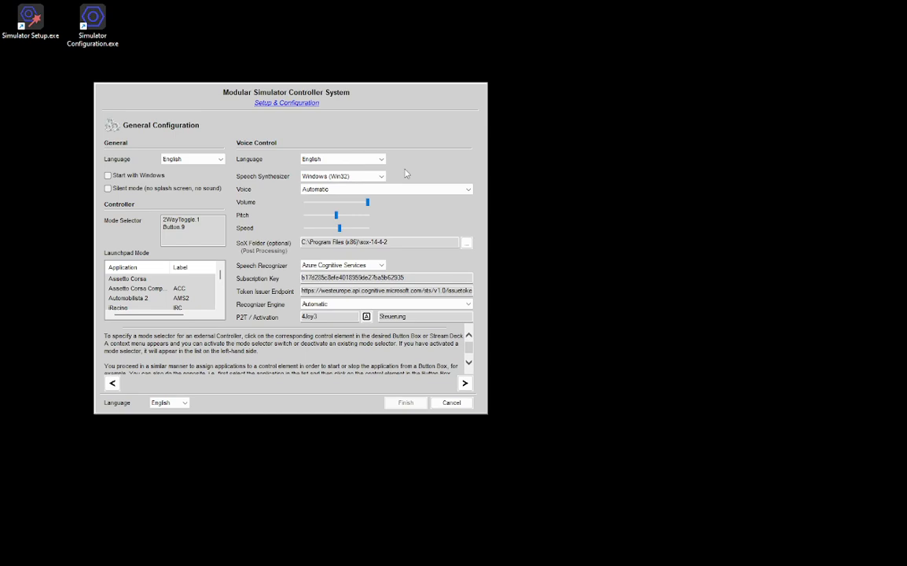
pyautogui.click(343, 177)
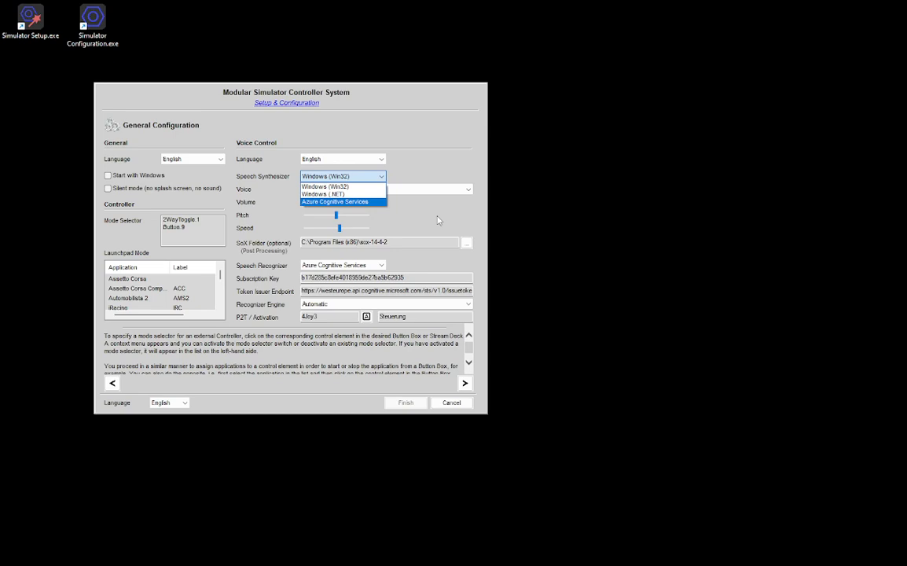
pyautogui.click(435, 172)
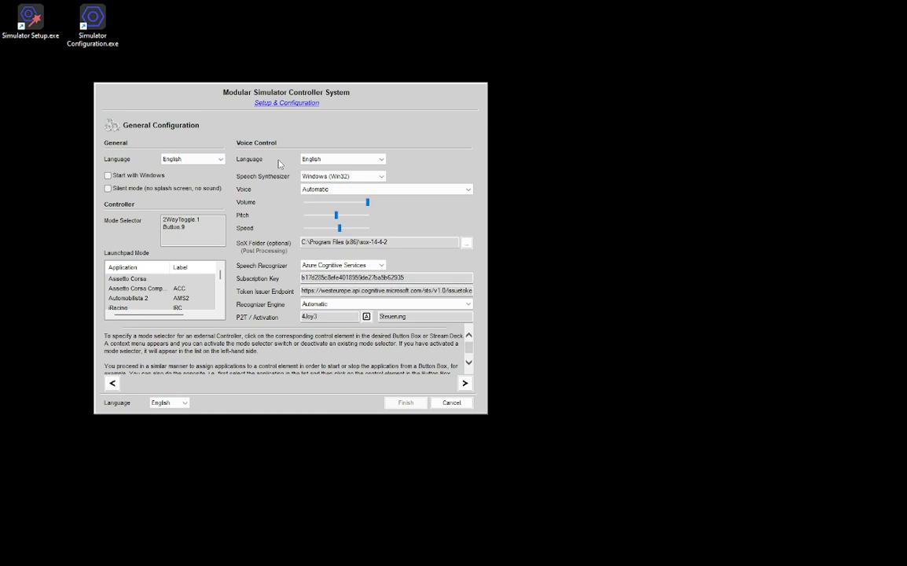
# - Switch the voice control language to Deutsch and back to English
pyautogui.click(321, 161)
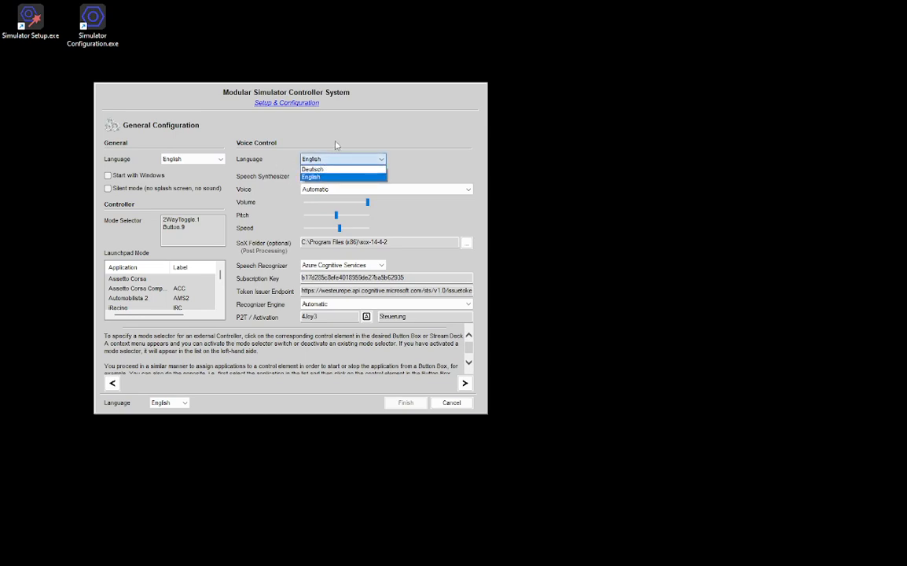
pyautogui.click(336, 145)
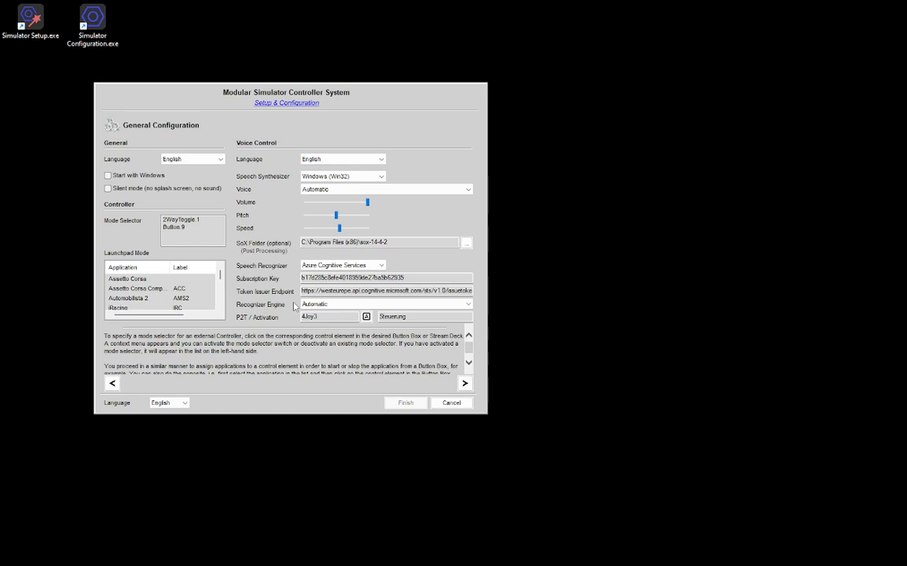
pyautogui.click(311, 160)
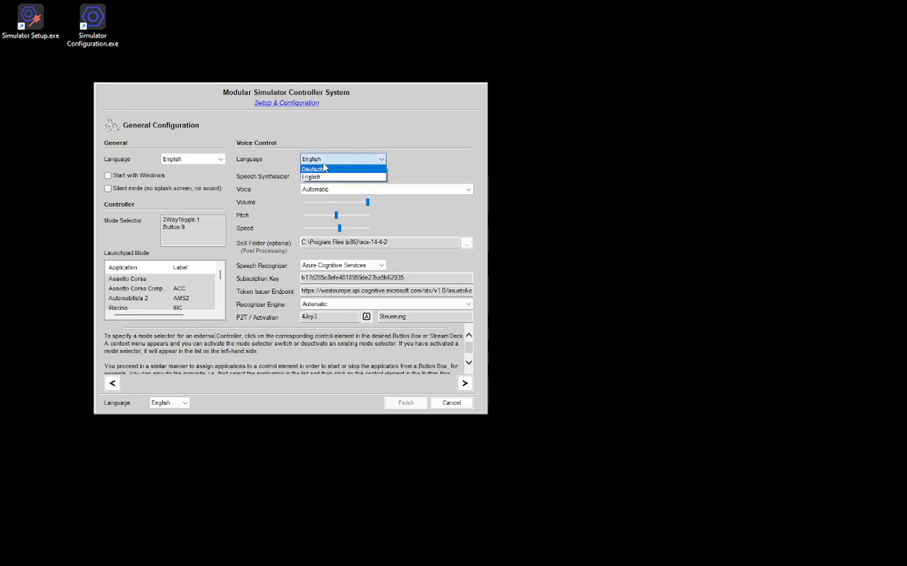
pyautogui.click(323, 142)
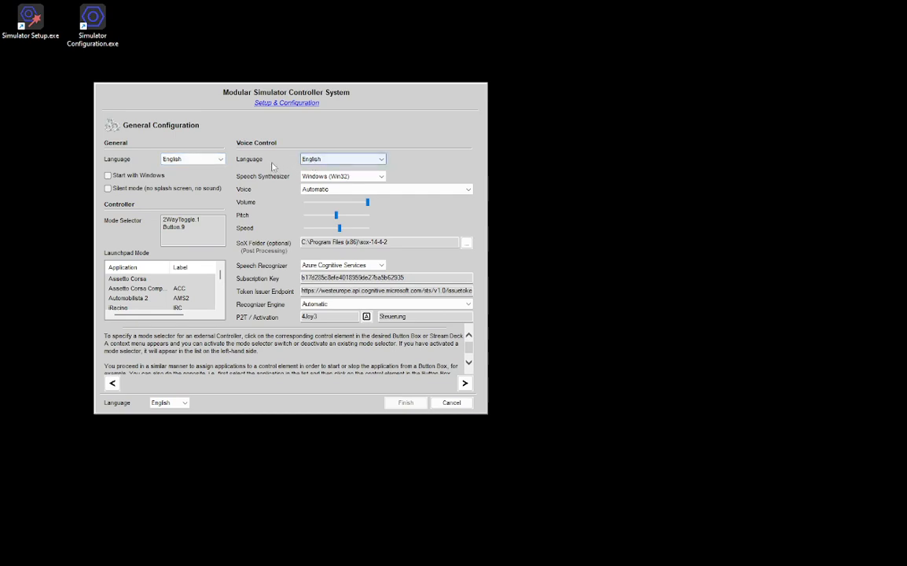
pyautogui.click(318, 159)
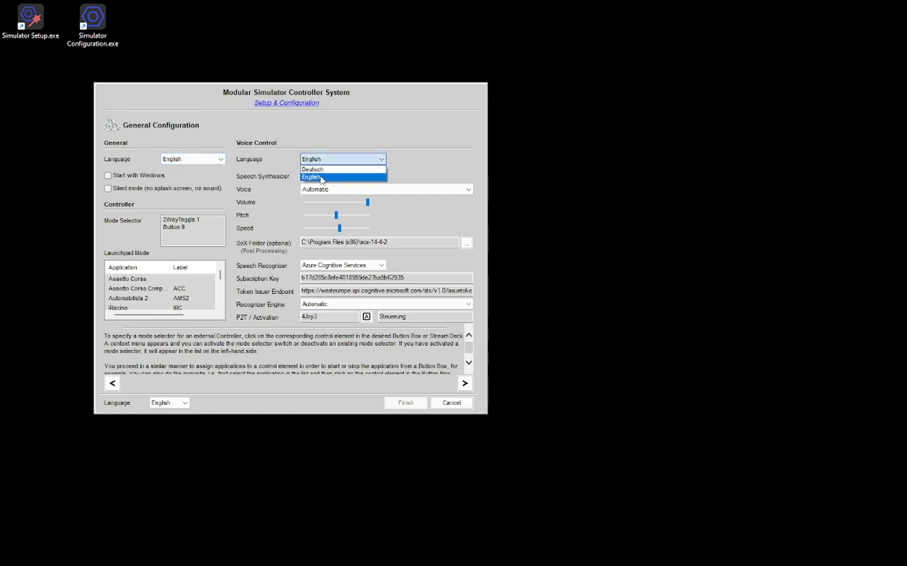
pyautogui.click(315, 169)
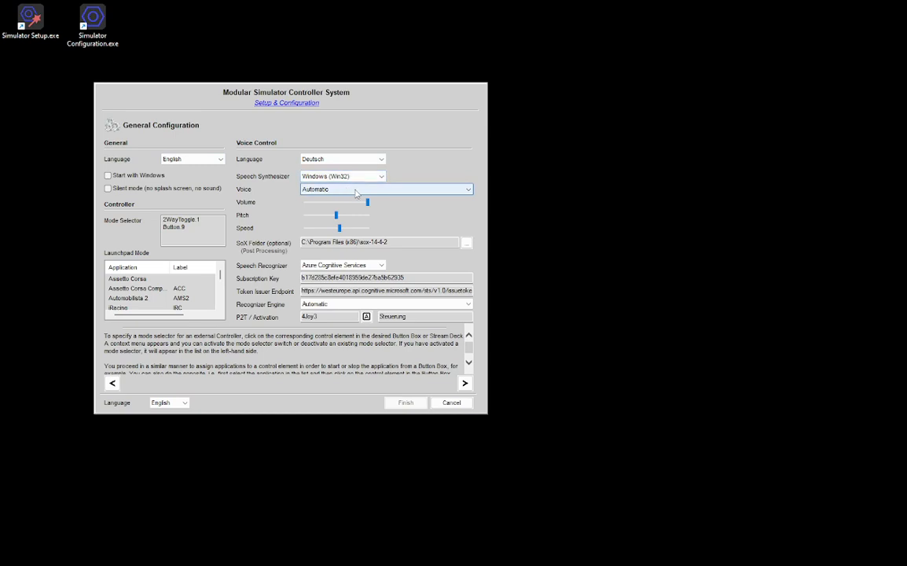
pyautogui.click(316, 160)
pyautogui.click(318, 178)
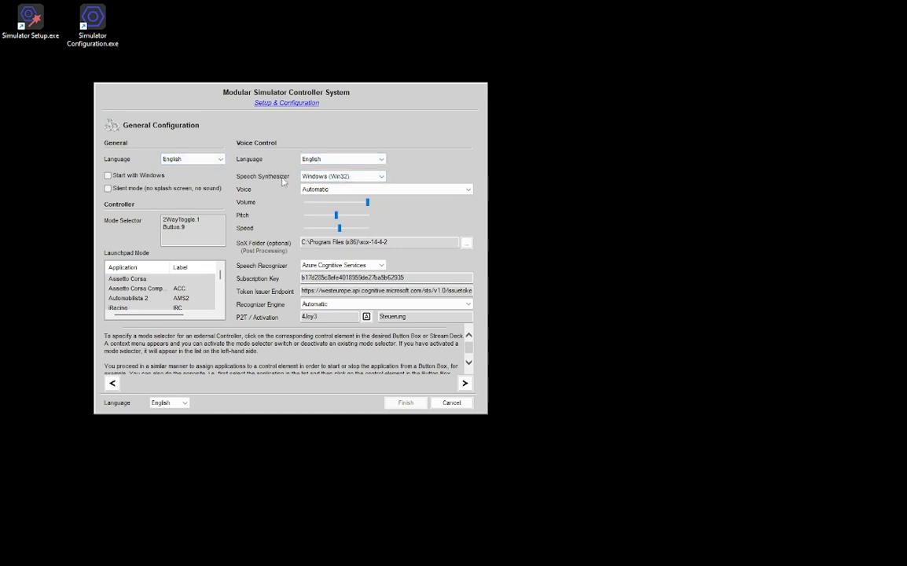
# - Review the speech synthesizer and voice options available for English
pyautogui.click(348, 178)
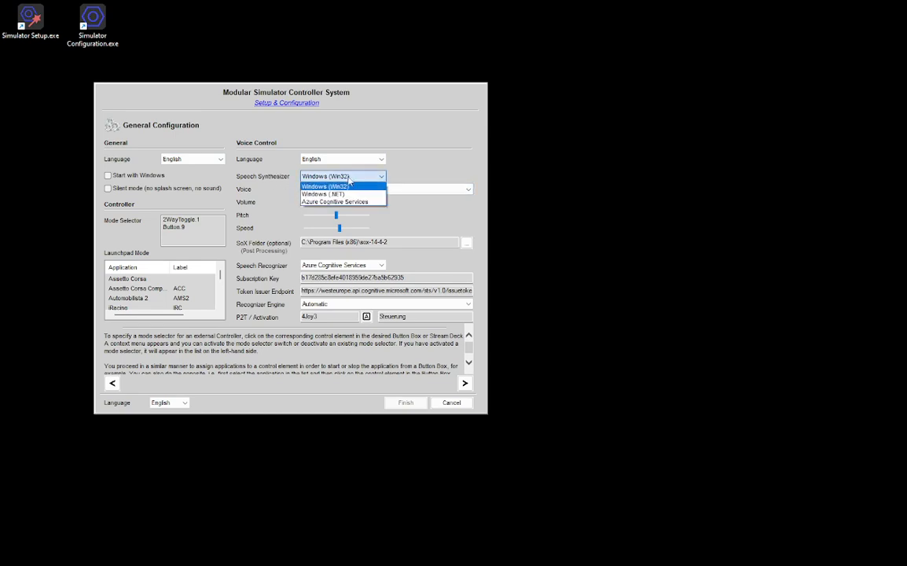
pyautogui.click(318, 187)
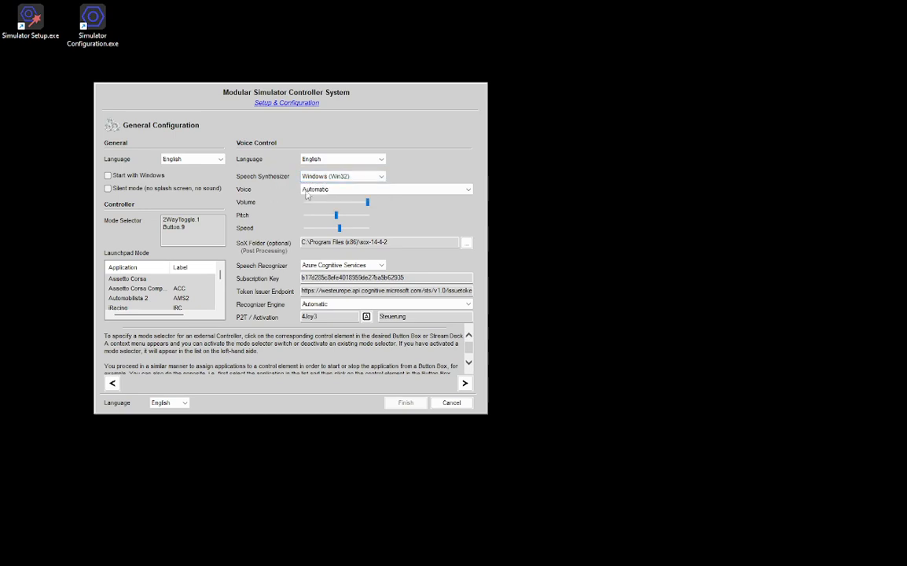
pyautogui.click(320, 191)
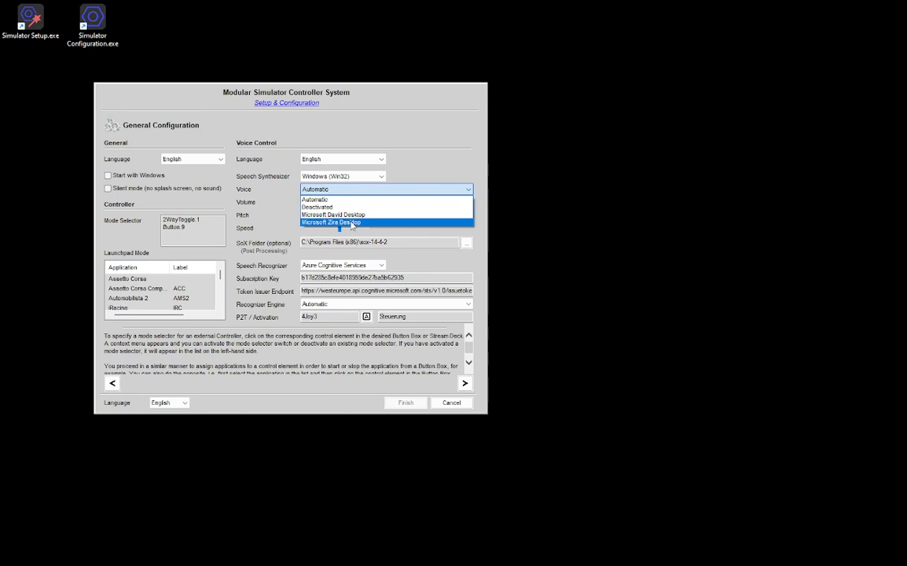
pyautogui.click(337, 165)
# - Set the voice control language to Deutsch and the voice to Automatic
pyautogui.click(338, 160)
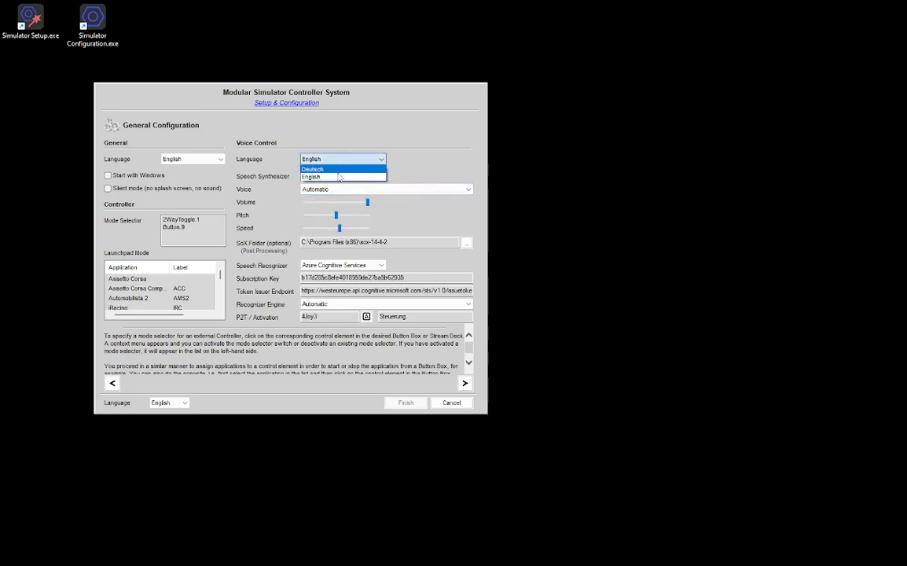
pyautogui.click(338, 166)
pyautogui.click(349, 188)
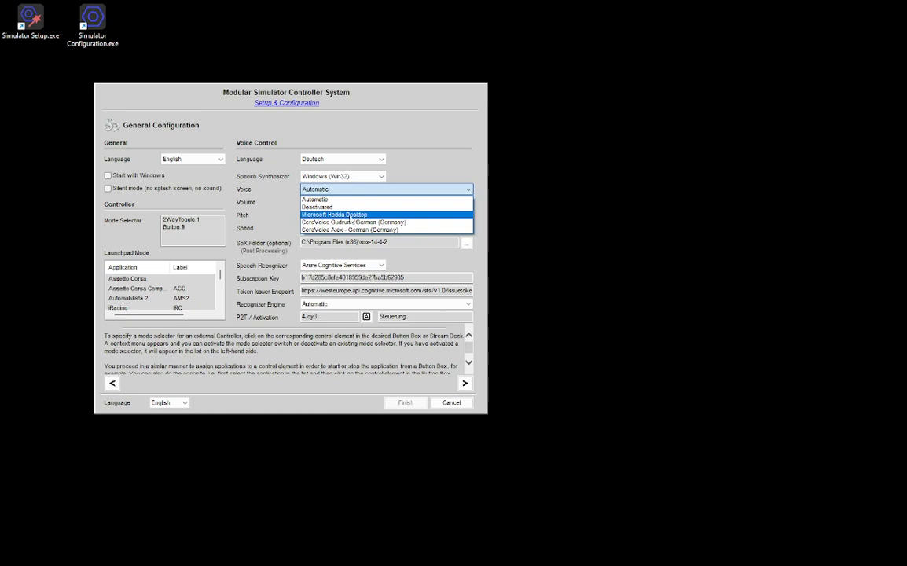
pyautogui.click(346, 200)
# - Switch the synthesizer to Azure Cognitive Services to view its German voices, and back to Windows (Win32)
pyautogui.click(359, 177)
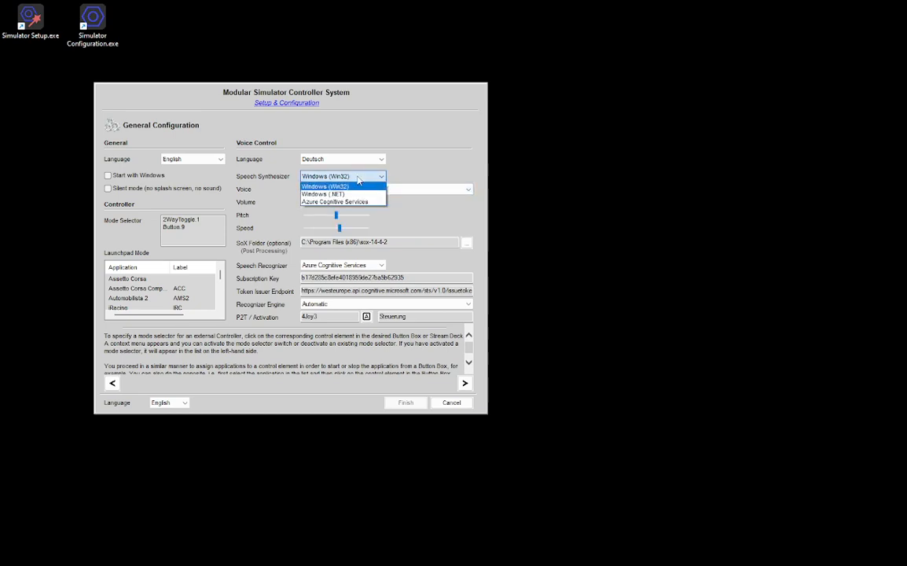
pyautogui.click(353, 202)
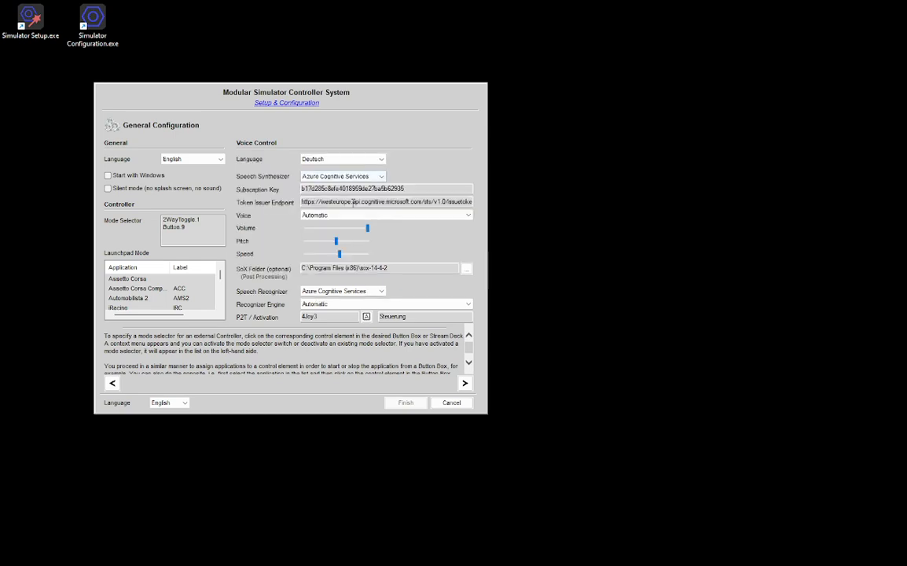
pyautogui.click(358, 215)
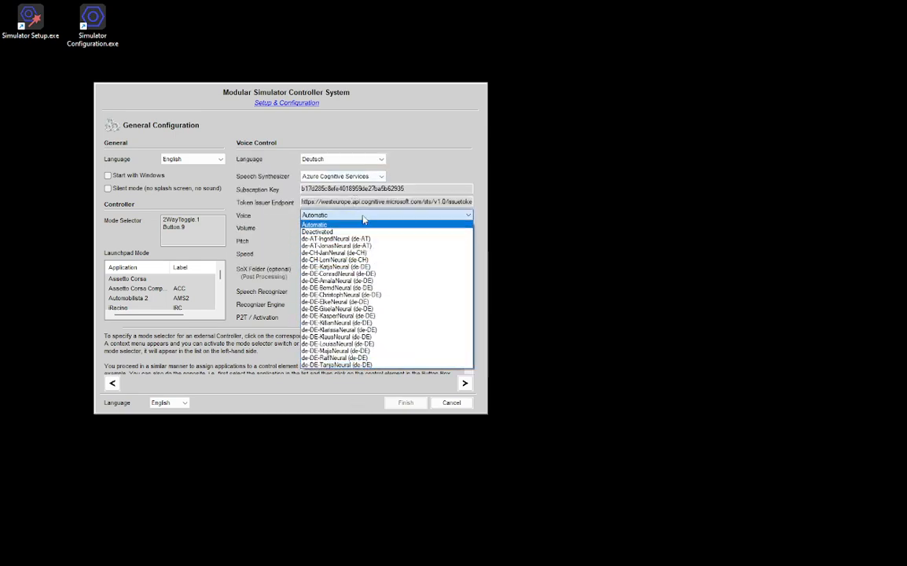
pyautogui.click(410, 172)
pyautogui.click(350, 176)
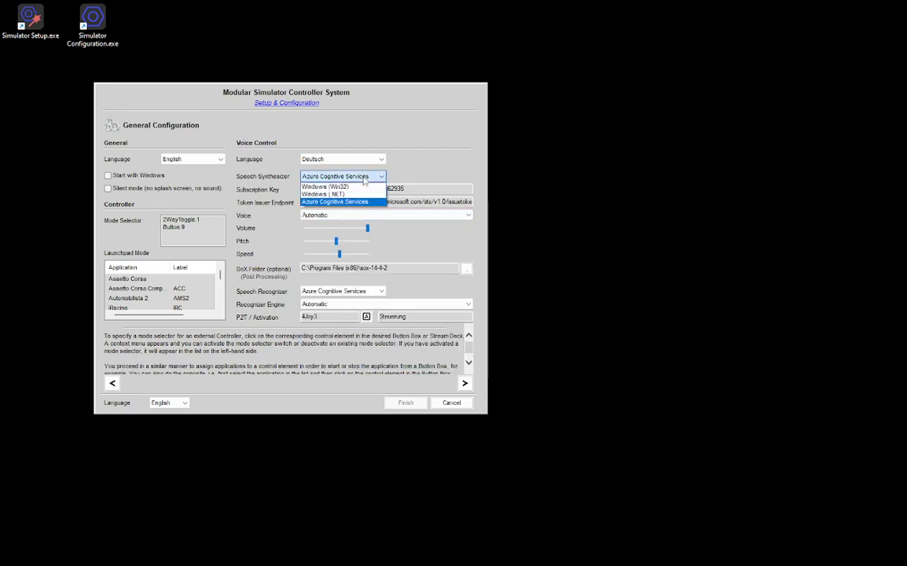
pyautogui.click(351, 186)
# - Select the Microsoft Hedda Desktop voice and reset the voice to Automatic
pyautogui.click(353, 191)
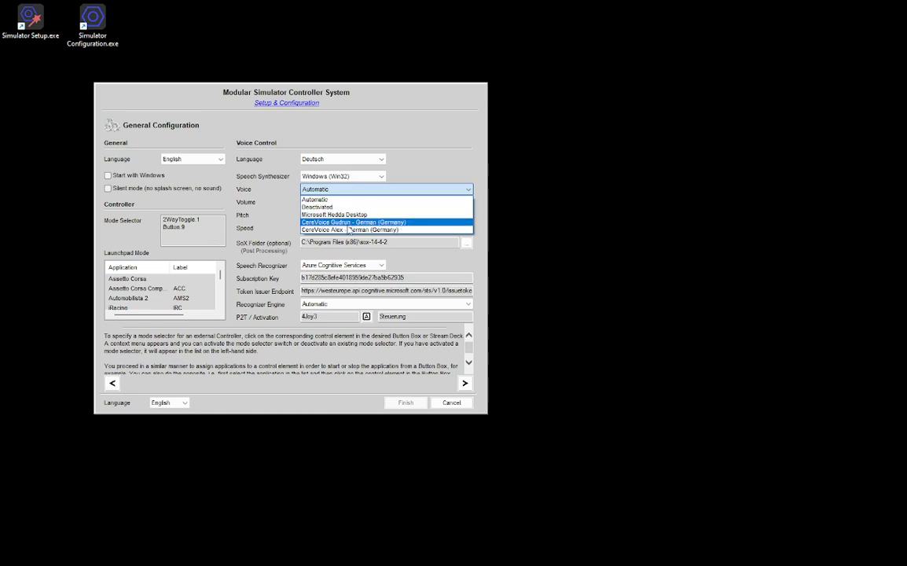
pyautogui.click(347, 215)
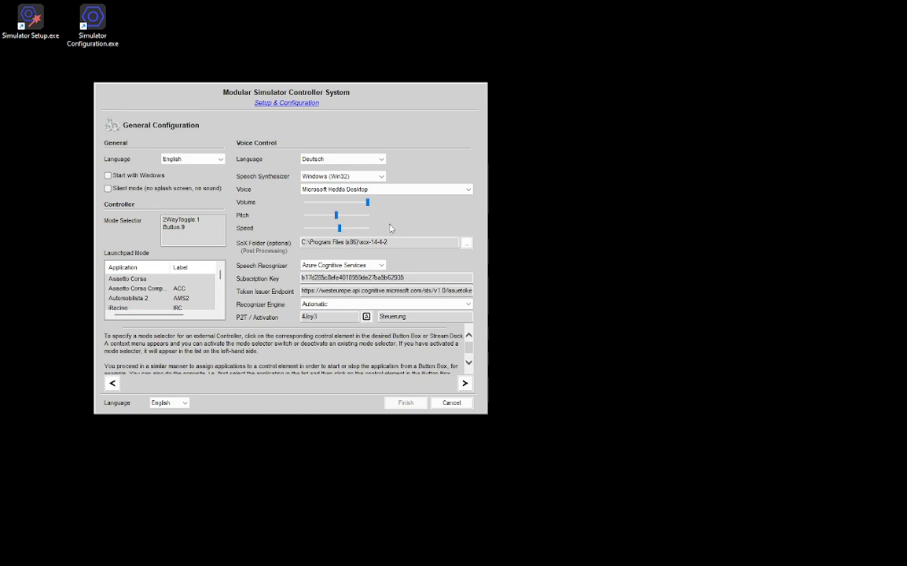
pyautogui.click(363, 189)
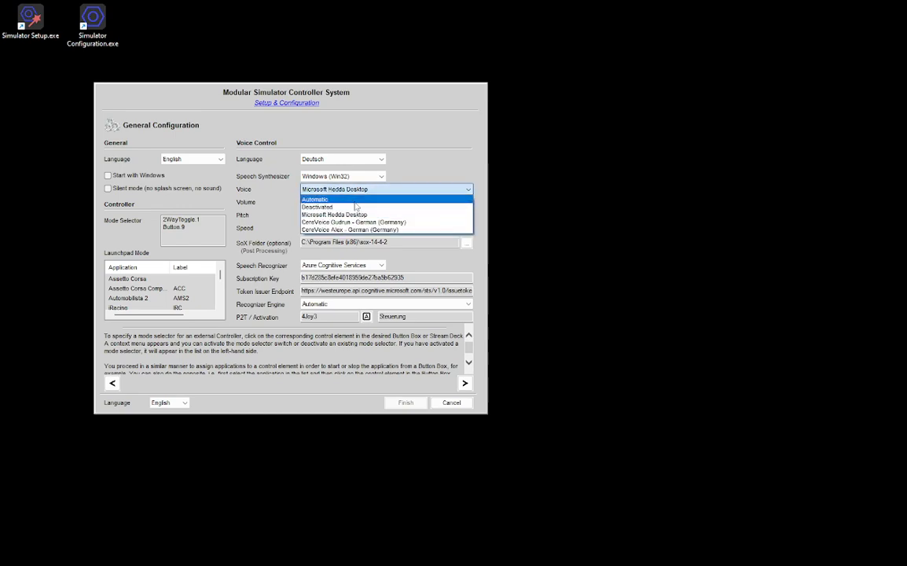
pyautogui.click(346, 200)
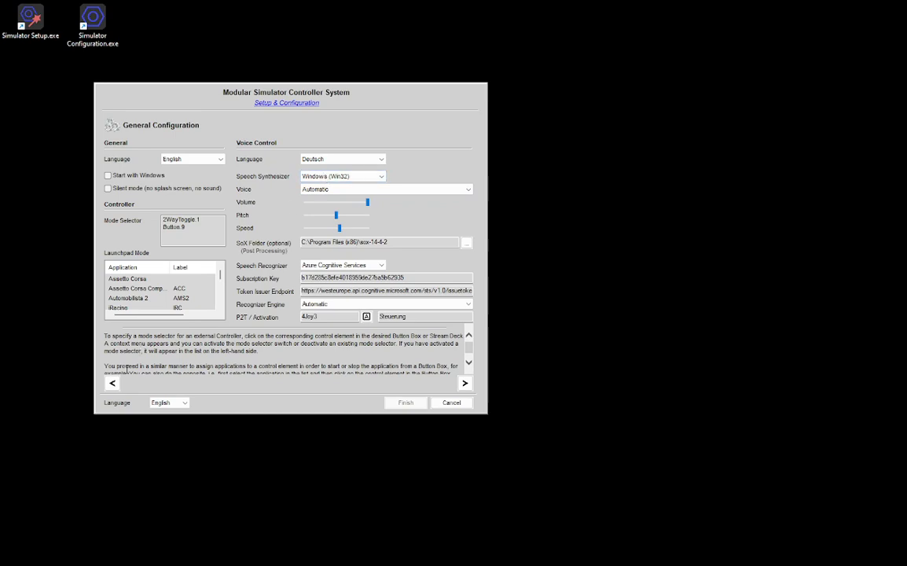
# - Page back through the wizard to the MSSpeechRuntime page and forward one page to VoiceMacro
pyautogui.click(113, 384)
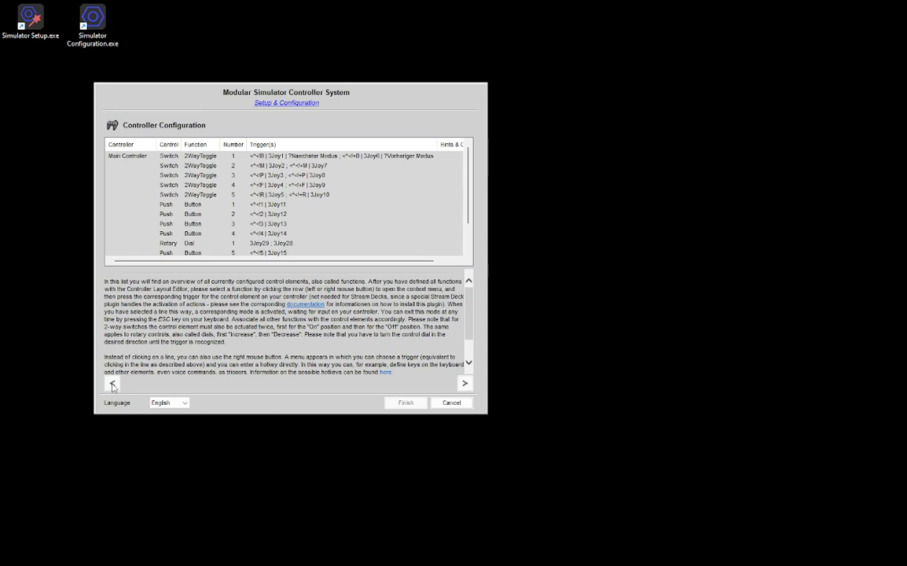
pyautogui.click(113, 384)
pyautogui.click(112, 384)
pyautogui.click(113, 383)
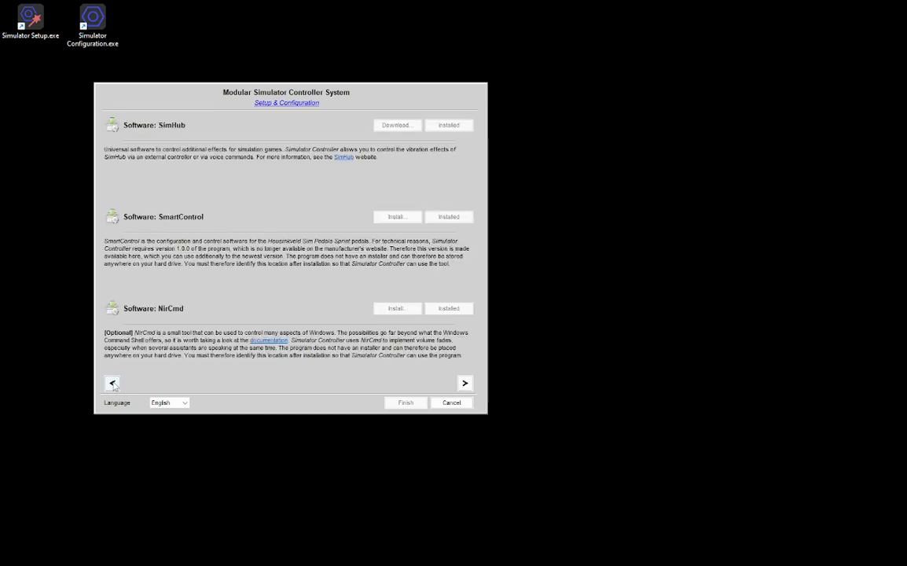
pyautogui.click(112, 383)
pyautogui.click(113, 384)
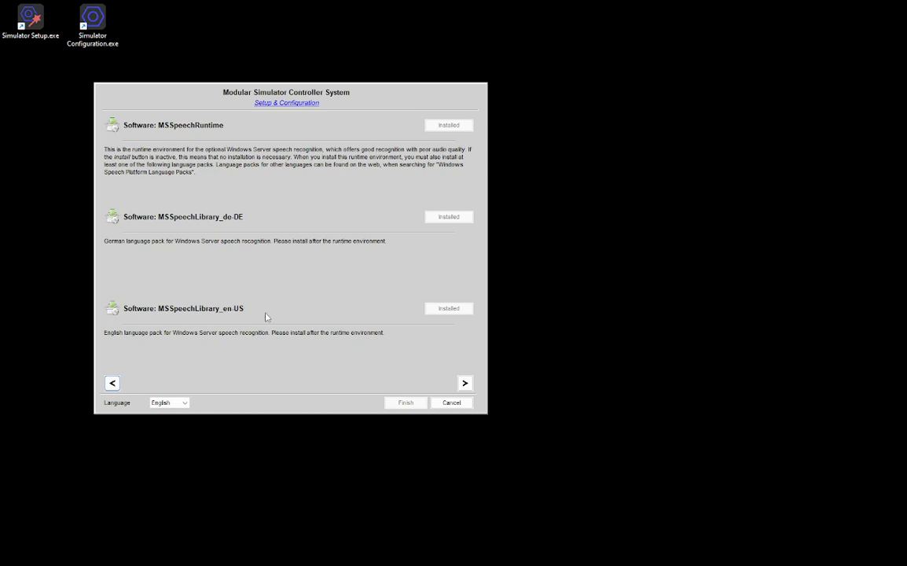
pyautogui.click(464, 382)
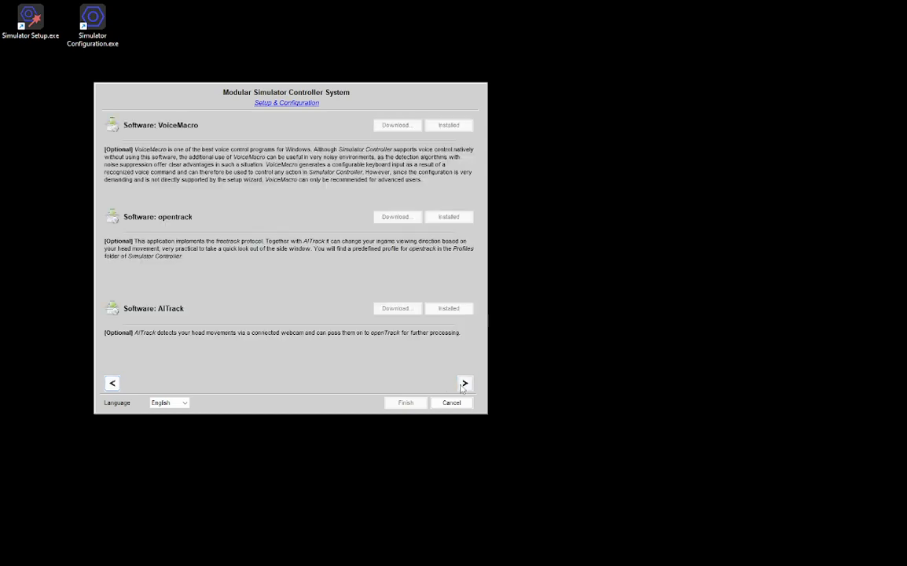
# - Advance to the General Configuration page and set the speech recognizer to Windows (Server)
pyautogui.click(464, 383)
pyautogui.click(464, 383)
pyautogui.click(464, 382)
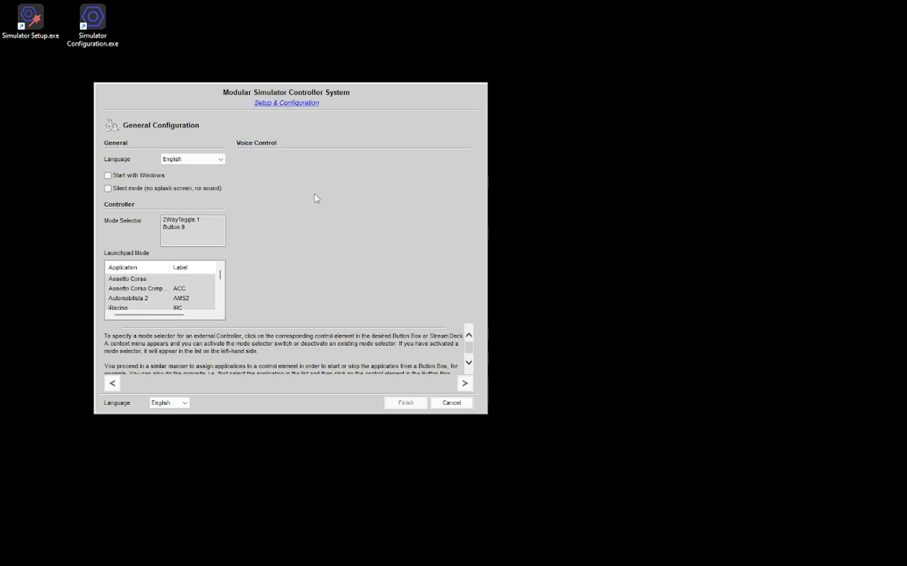
pyautogui.click(319, 177)
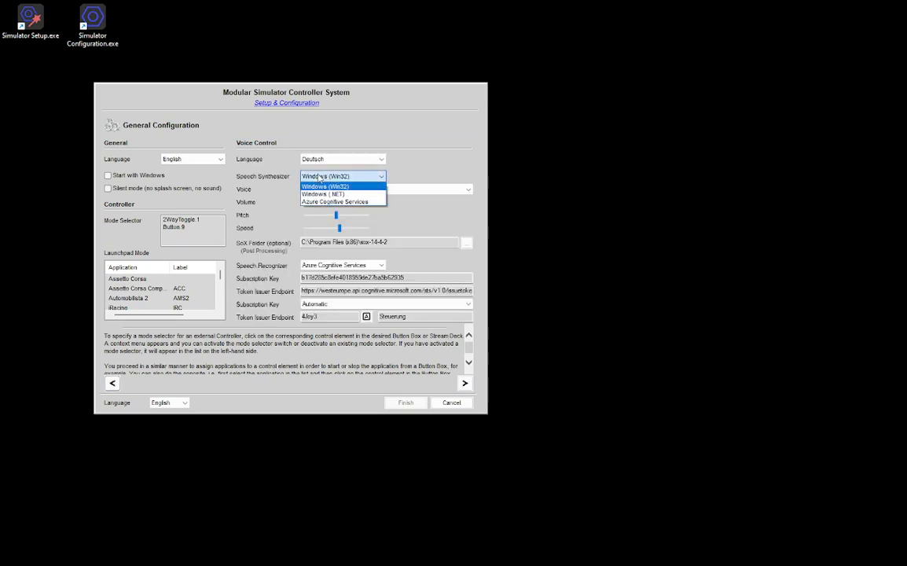
pyautogui.click(307, 265)
pyautogui.click(307, 265)
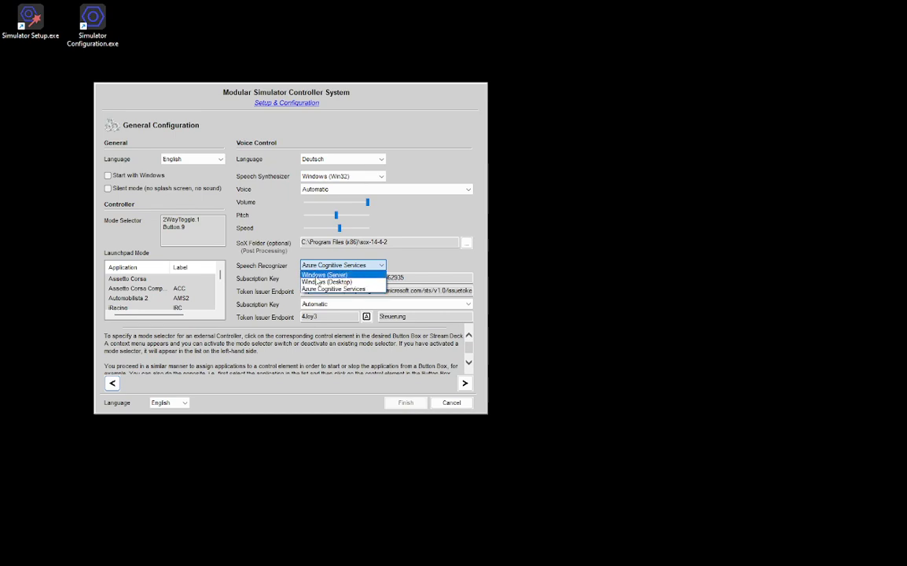
pyautogui.click(319, 275)
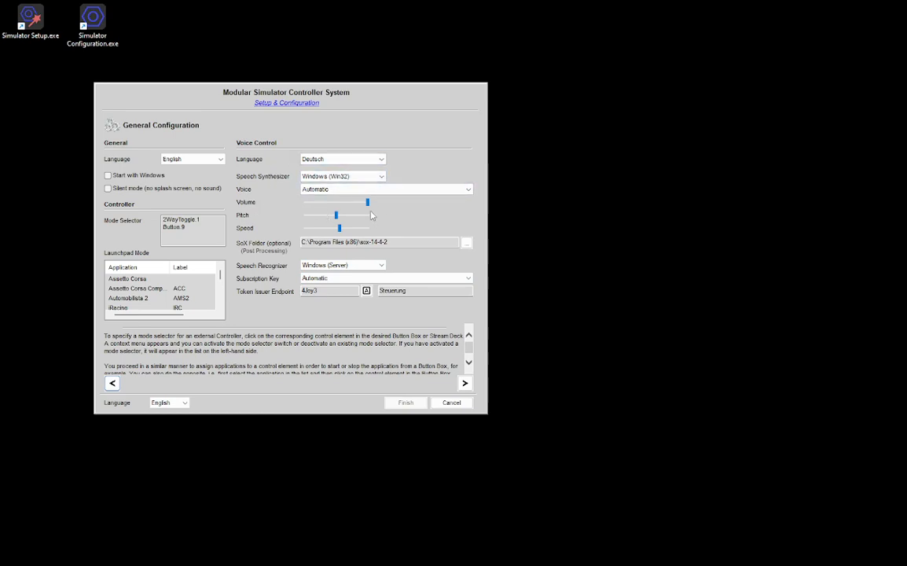
# - Page back through the wizard's software pages and return to the General Configuration page
pyautogui.moveTo(368, 203)
pyautogui.mouseDown()
pyautogui.moveTo(330, 203)
pyautogui.moveTo(376, 209)
pyautogui.mouseUp()
pyautogui.click(114, 383)
pyautogui.click(114, 383)
pyautogui.click(114, 383)
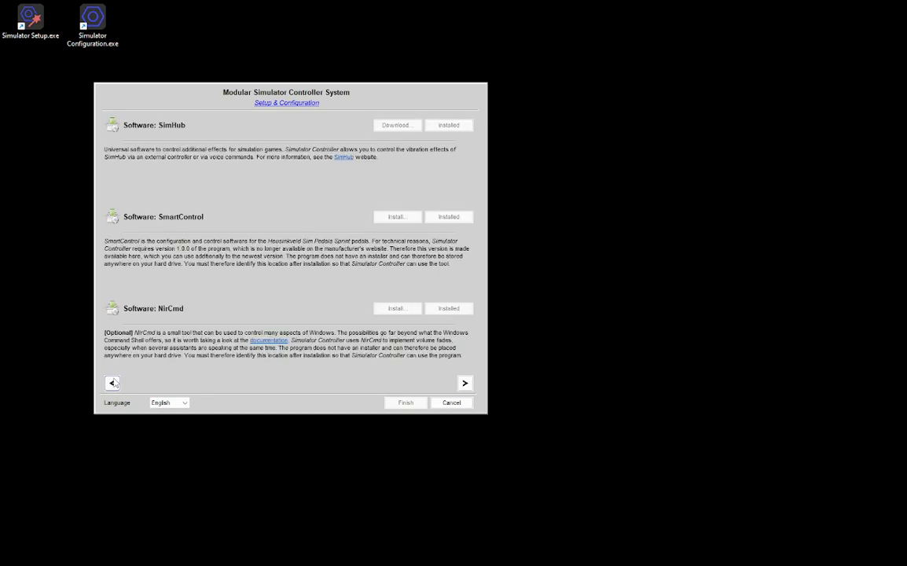
pyautogui.click(465, 382)
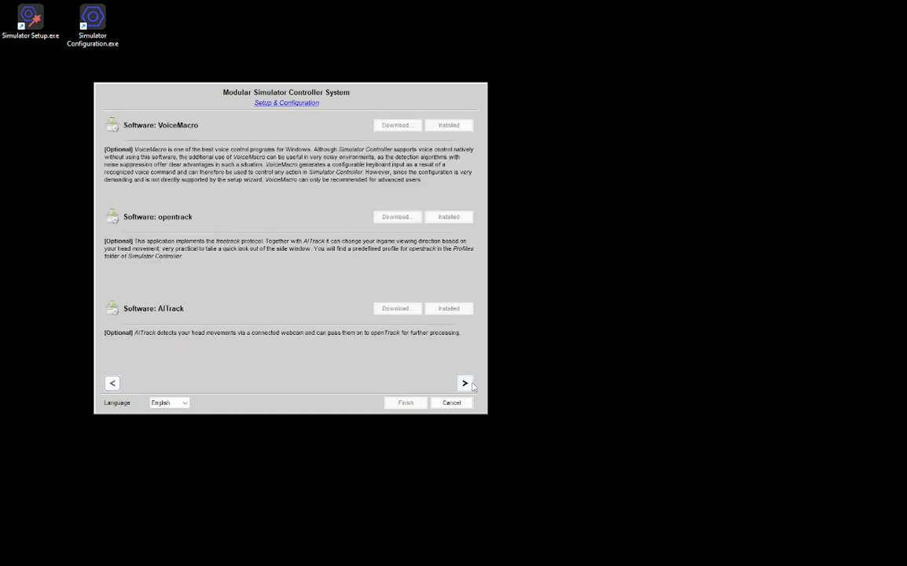
pyautogui.click(114, 384)
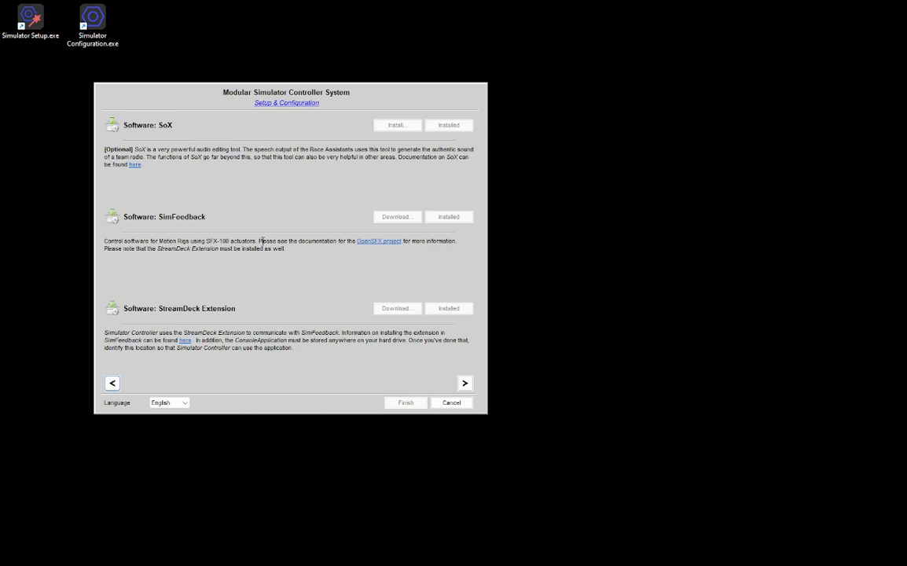
pyautogui.click(464, 383)
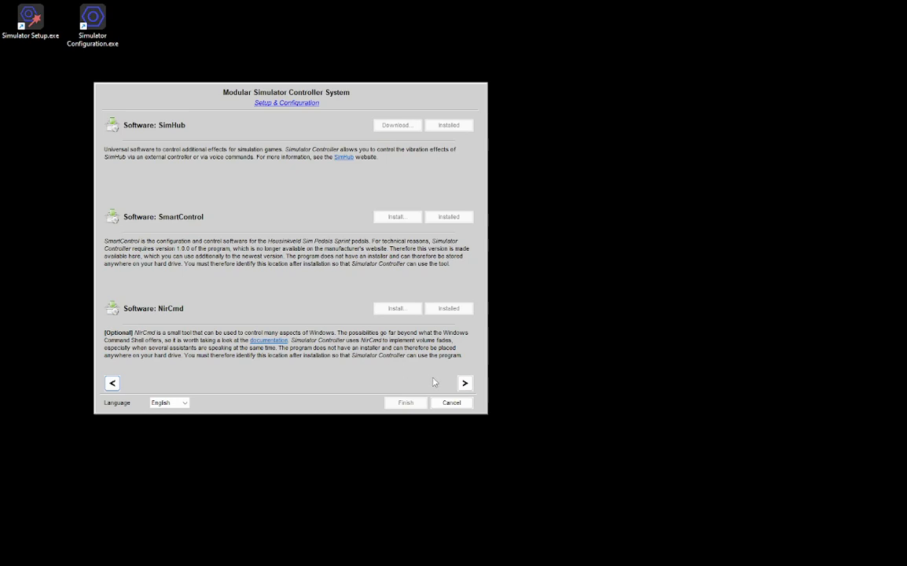
pyautogui.click(466, 384)
pyautogui.click(465, 384)
pyautogui.click(466, 384)
pyautogui.click(466, 383)
pyautogui.click(465, 384)
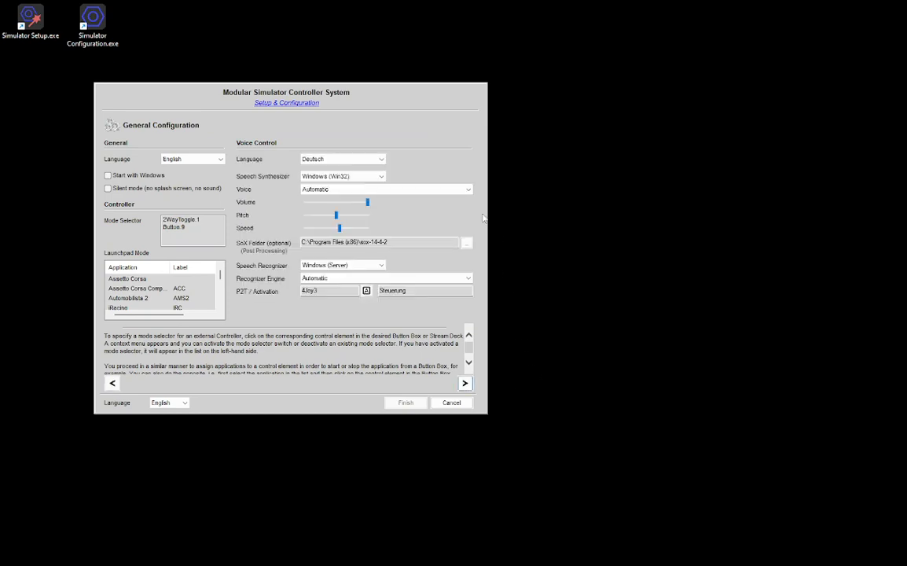
# - Set the speech recognizer to Azure Cognitive Services
pyautogui.click(326, 268)
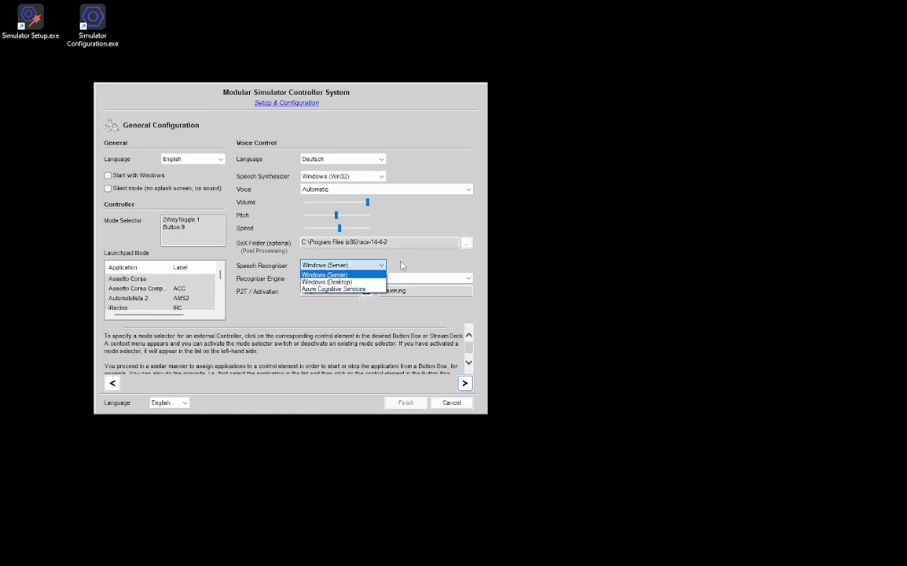
pyautogui.click(335, 274)
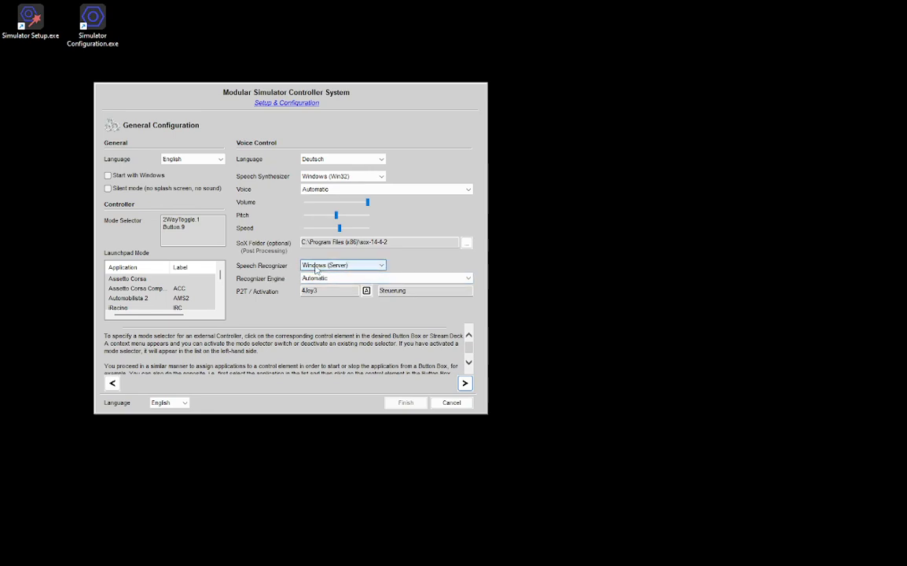
pyautogui.click(317, 268)
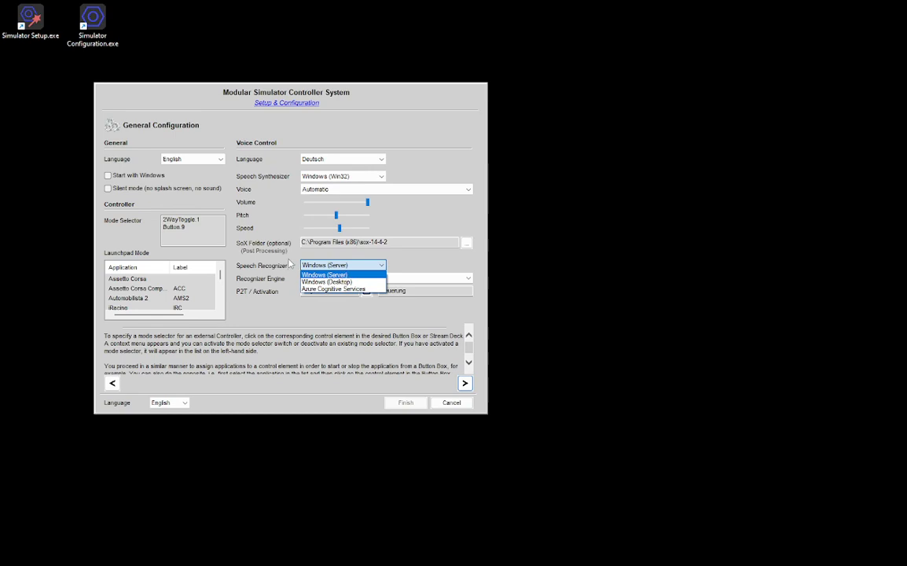
pyautogui.click(290, 266)
pyautogui.click(318, 266)
pyautogui.click(361, 274)
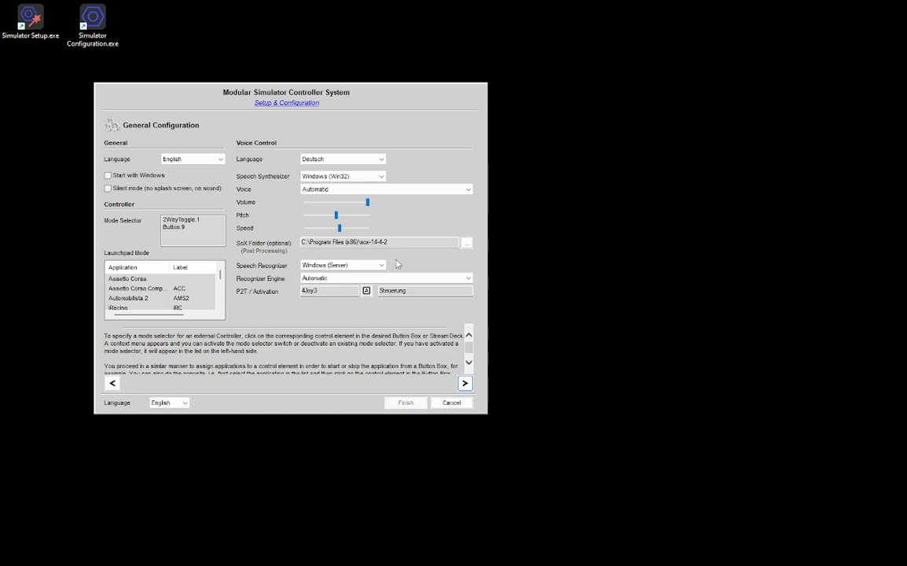
pyautogui.click(365, 266)
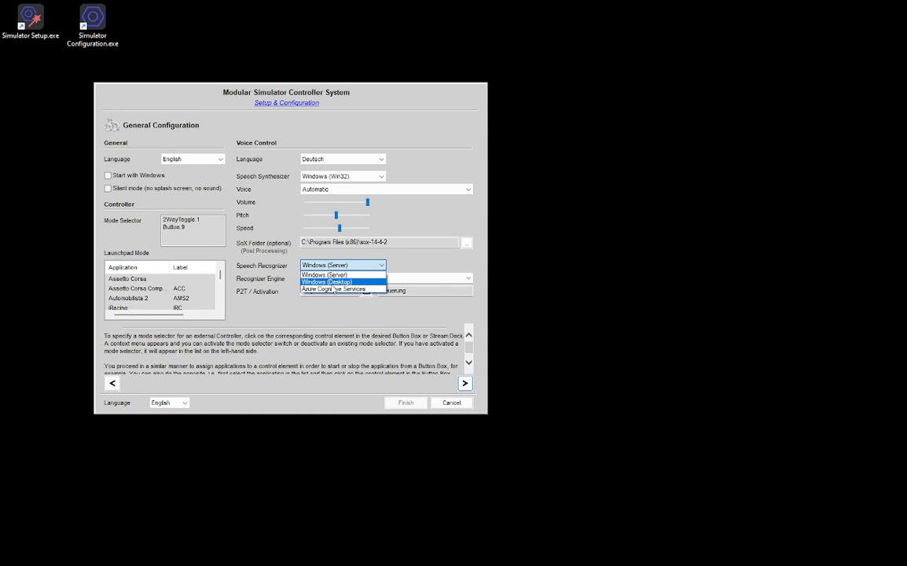
pyautogui.click(413, 268)
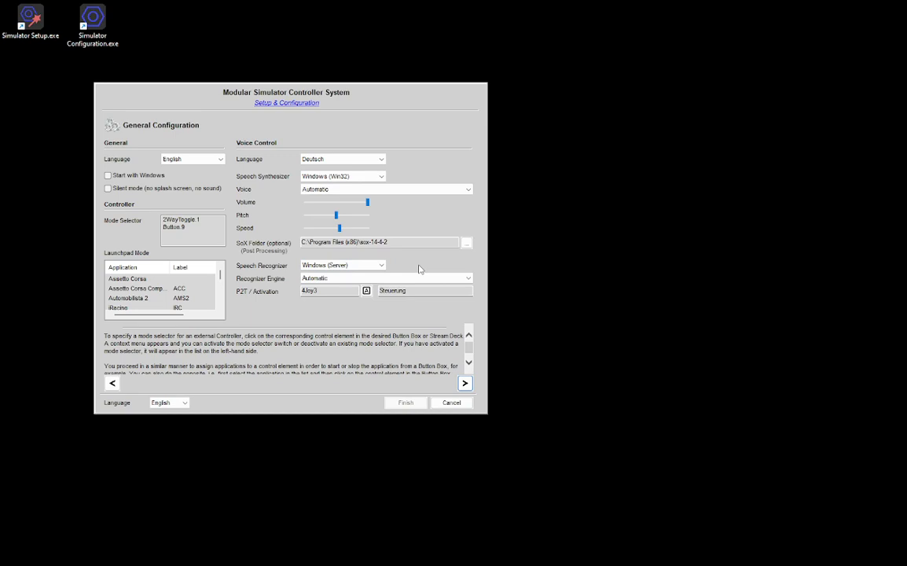
pyautogui.click(340, 265)
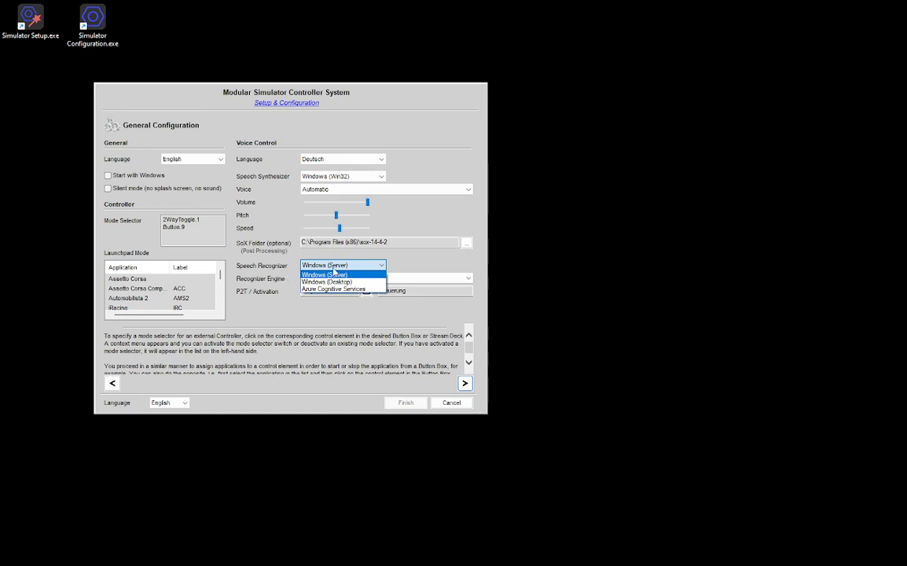
pyautogui.click(334, 273)
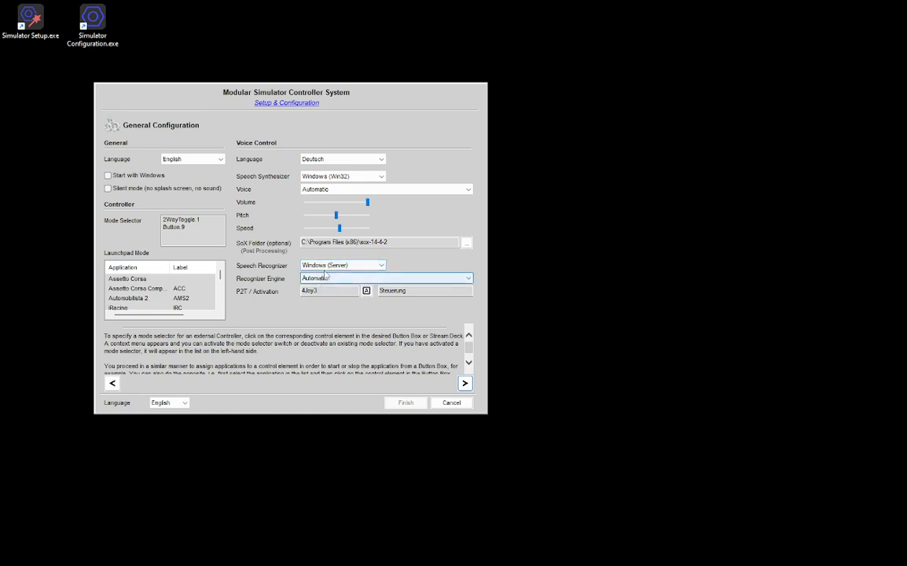
pyautogui.click(328, 265)
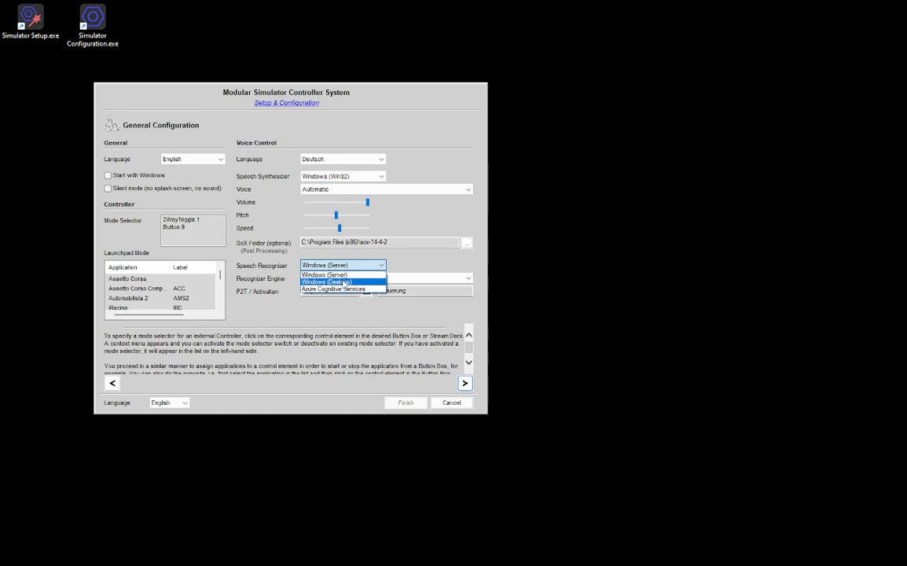
pyautogui.click(341, 289)
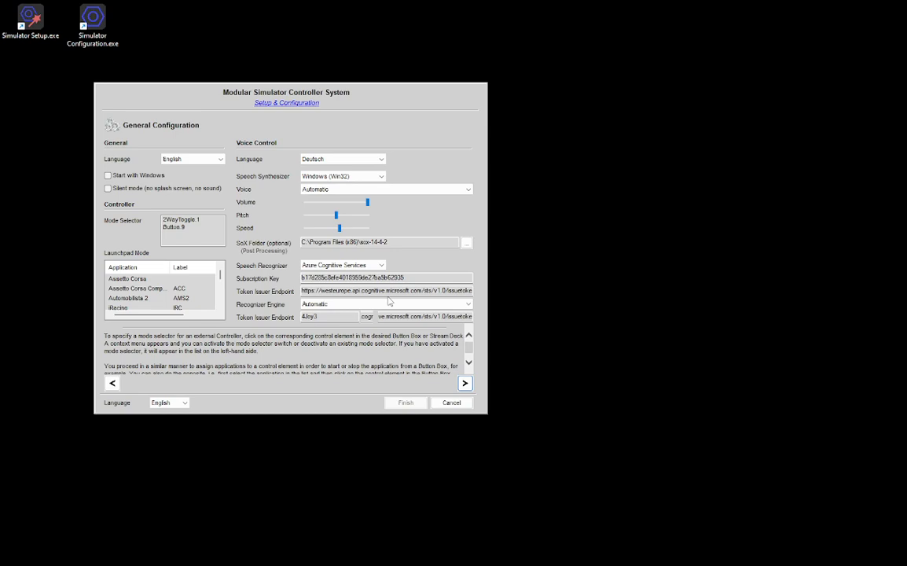
# - Review the available speech recognizer and speech synthesizer options
pyautogui.click(350, 265)
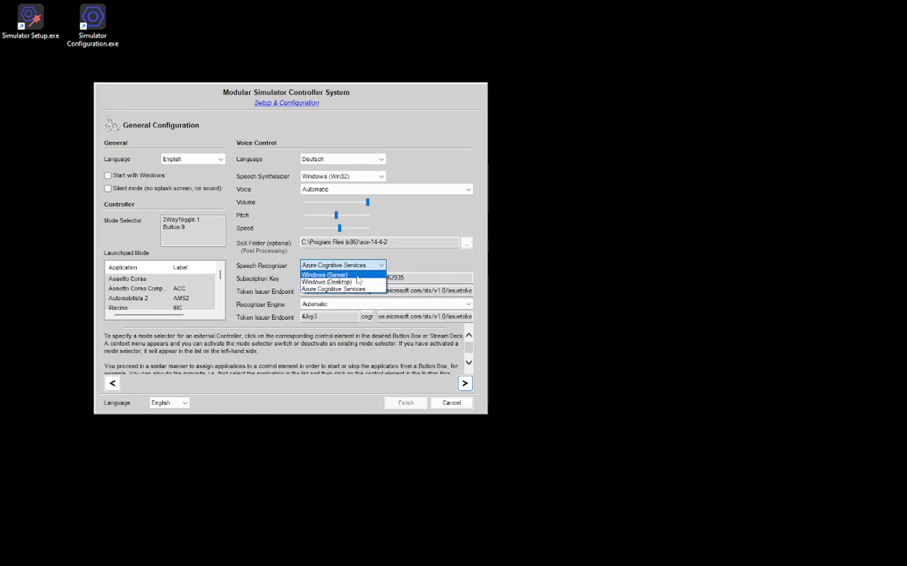
pyautogui.click(397, 263)
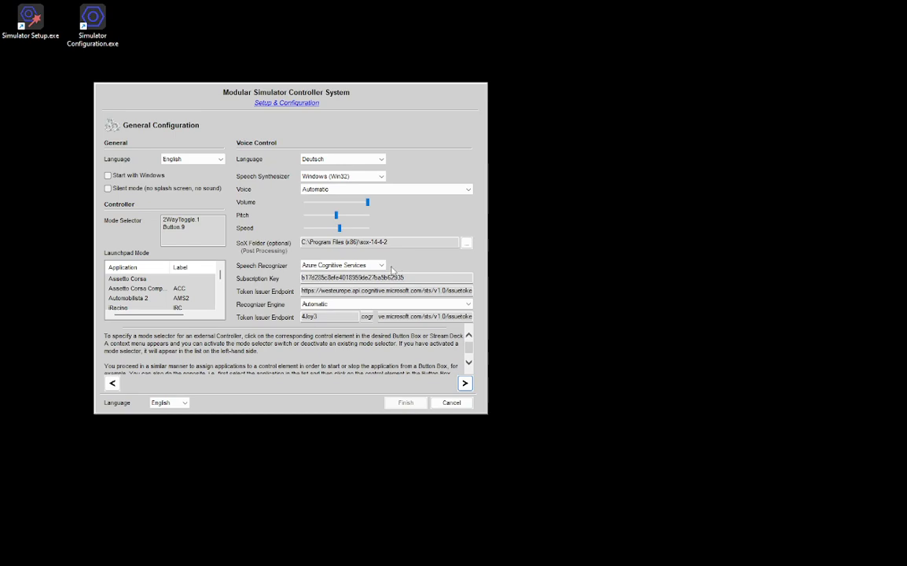
pyautogui.click(341, 265)
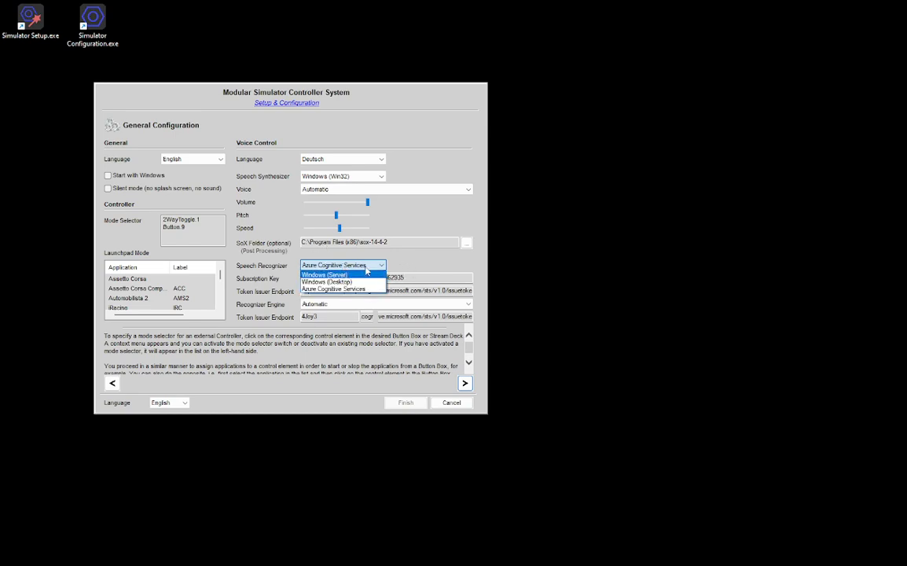
pyautogui.click(393, 260)
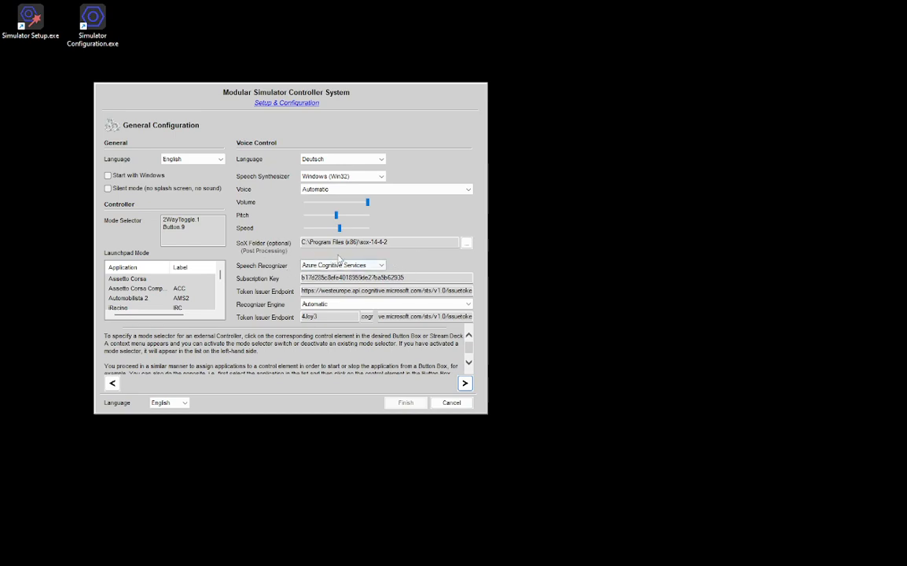
pyautogui.click(341, 176)
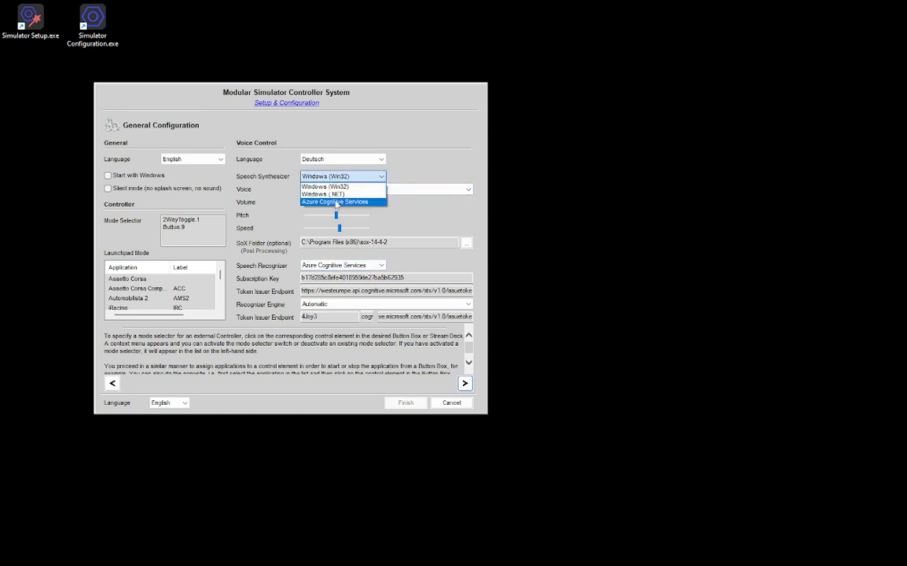
pyautogui.click(285, 278)
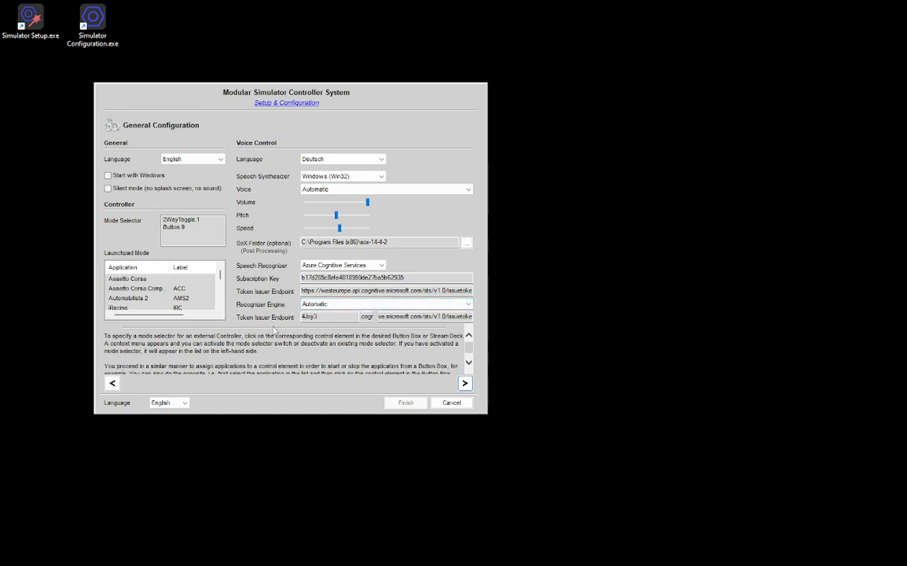
# - Switch the speech recognizer to Windows (Server) and back to Azure Cognitive Services
pyautogui.click(319, 266)
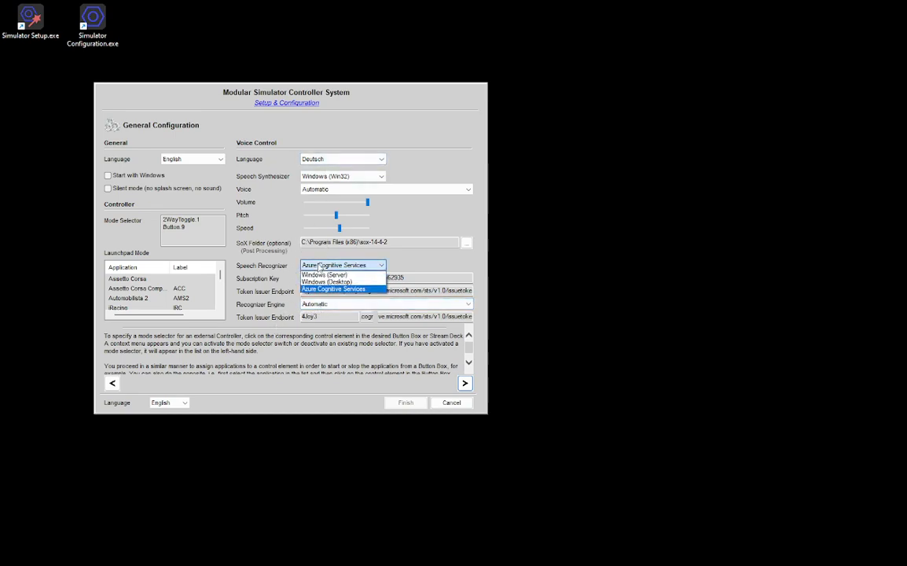
pyautogui.click(322, 275)
pyautogui.click(318, 267)
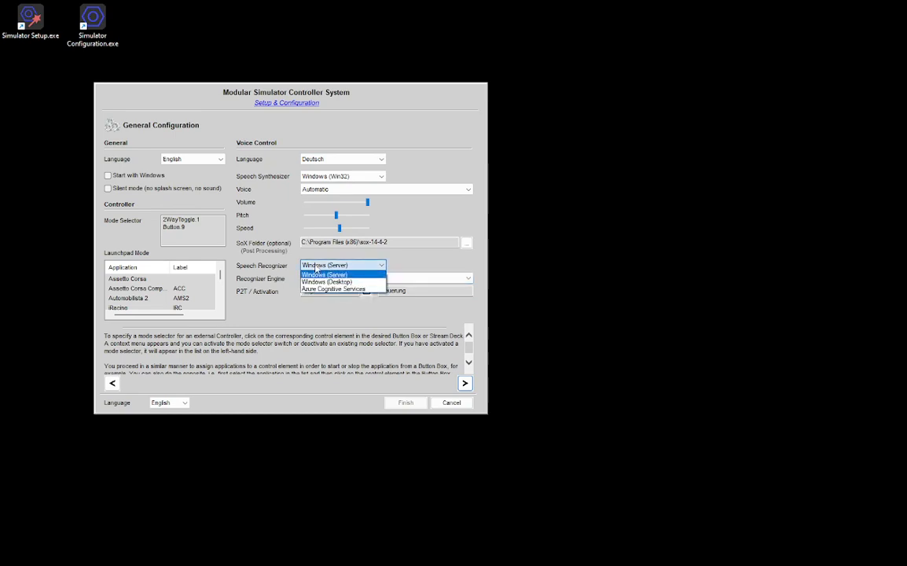
pyautogui.click(323, 289)
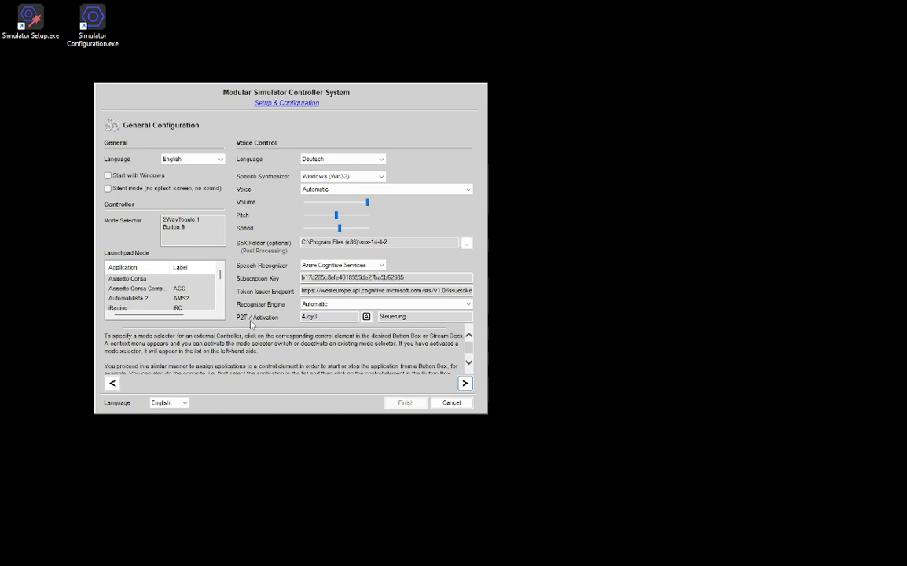
# - Set the P2T / Activation phrase to Hey Controller
pyautogui.click(322, 317)
pyautogui.click(366, 317)
pyautogui.moveTo(322, 318); pyautogui.dragTo(293, 317)
pyautogui.click(412, 316)
pyautogui.doubleClick(413, 316)
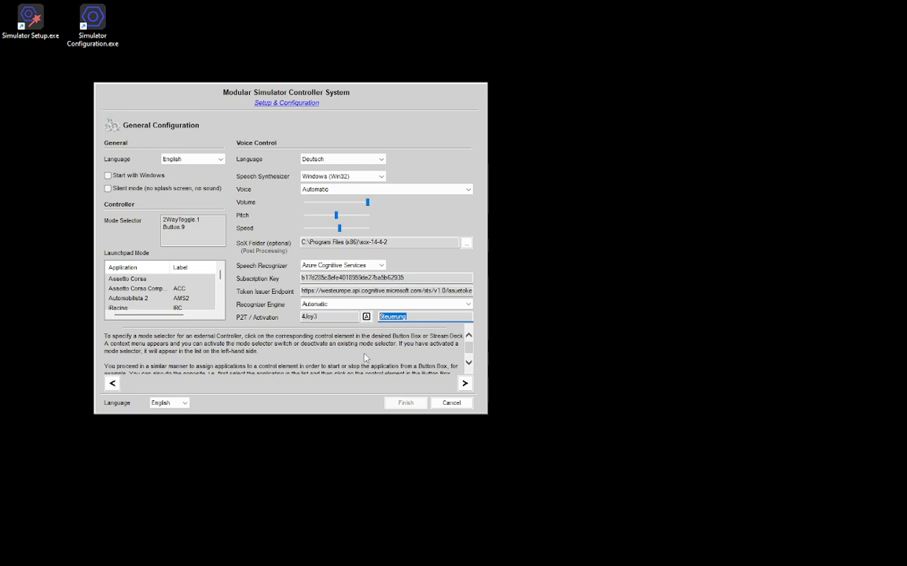
pyautogui.write('Hey Controller')
# - Return to the Presets & Special Configurations page, add the Different Speaker Voices preset and continue to the next page
pyautogui.click(112, 383)
pyautogui.click(112, 383)
pyautogui.click(112, 383)
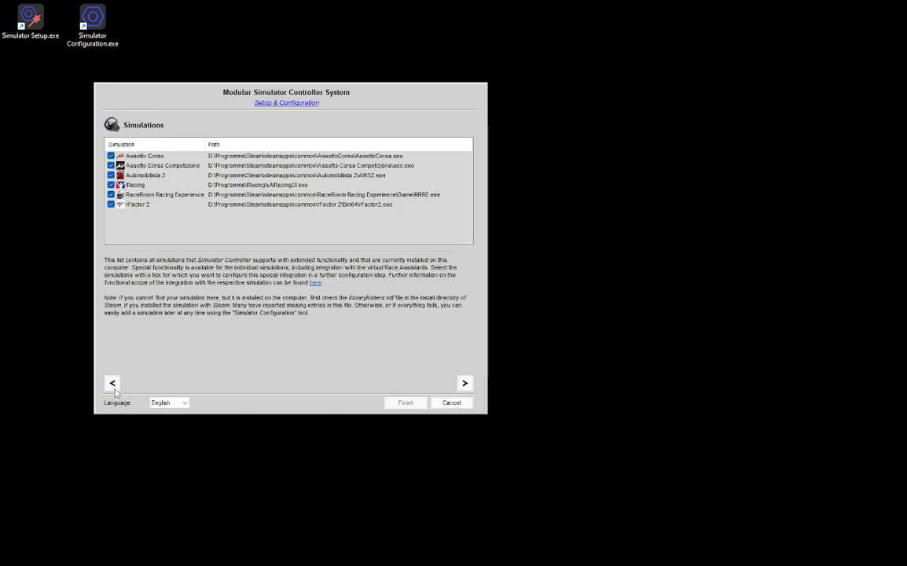
pyautogui.click(114, 390)
pyautogui.click(114, 390)
pyautogui.click(114, 388)
pyautogui.click(114, 388)
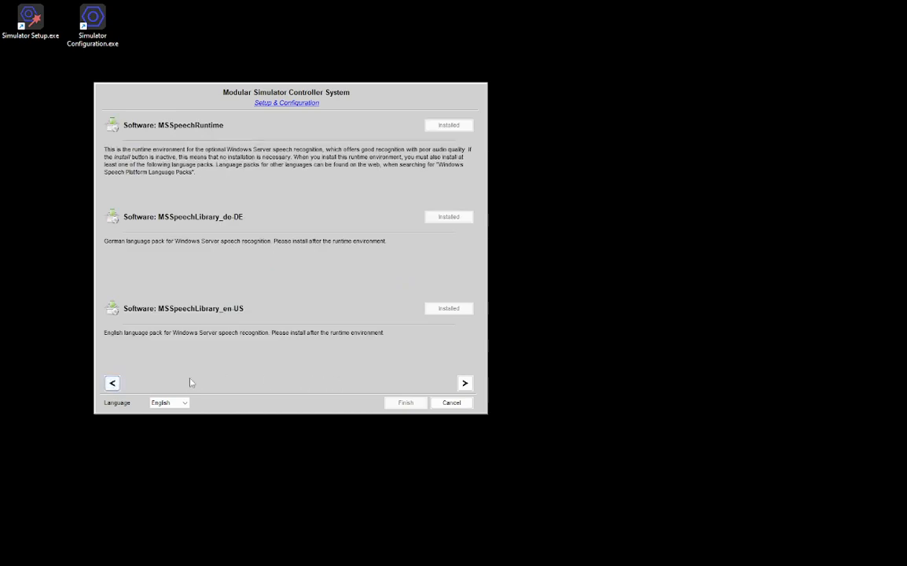
pyautogui.click(113, 383)
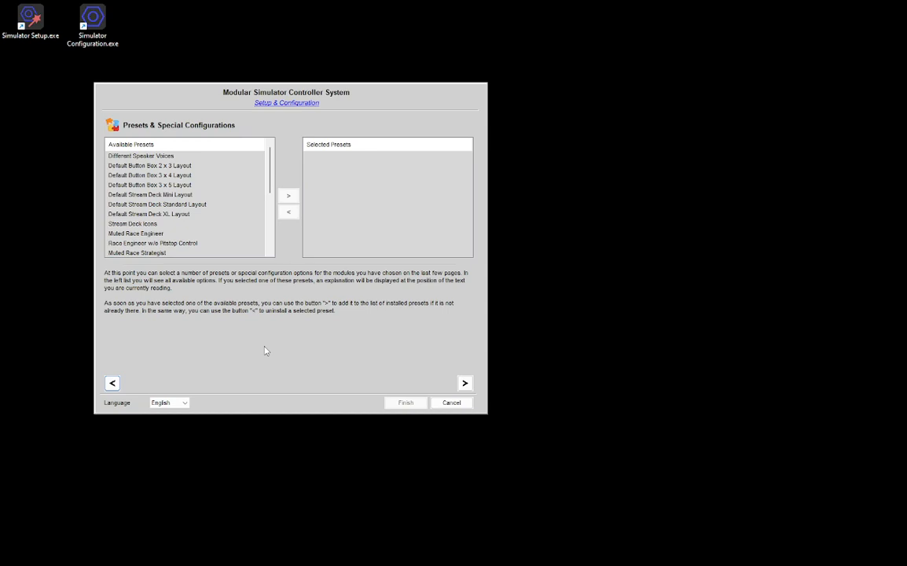
pyautogui.click(166, 157)
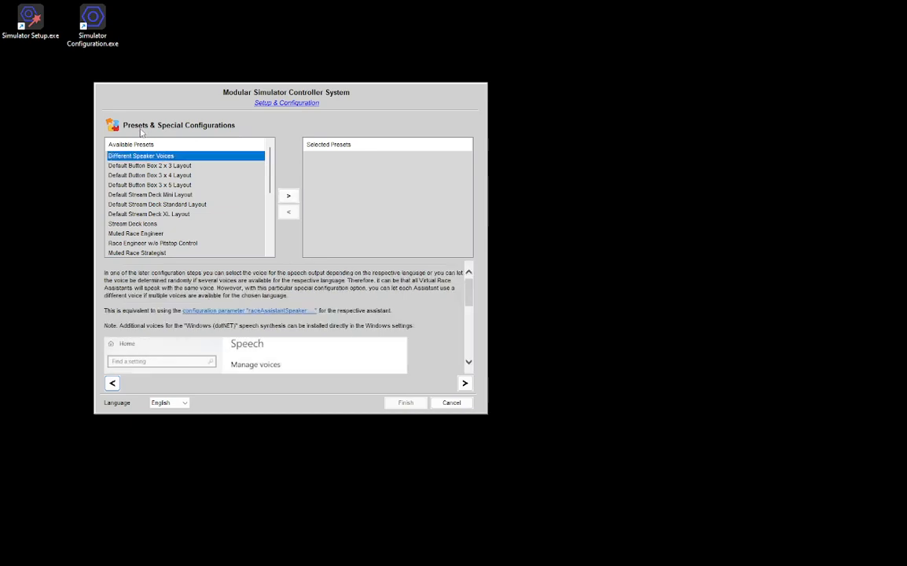
pyautogui.click(292, 197)
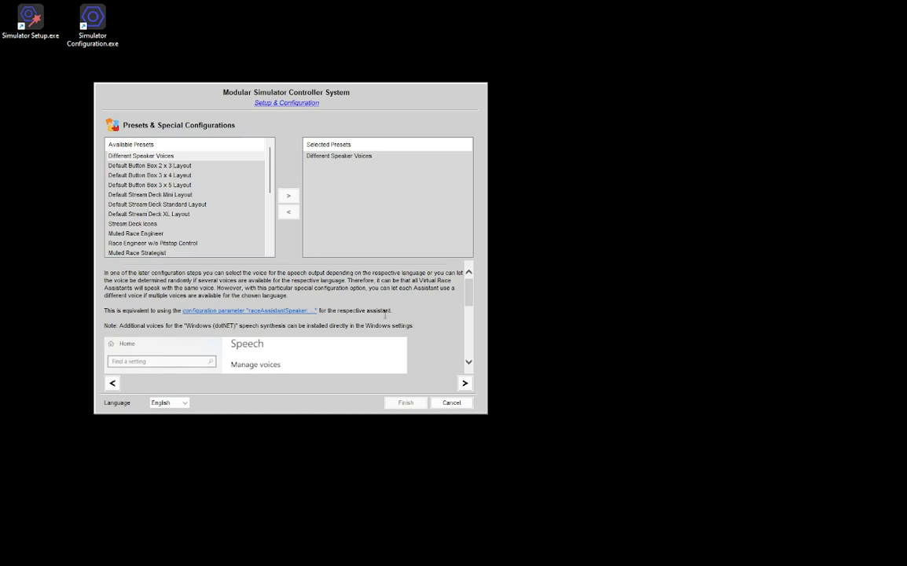
pyautogui.click(465, 384)
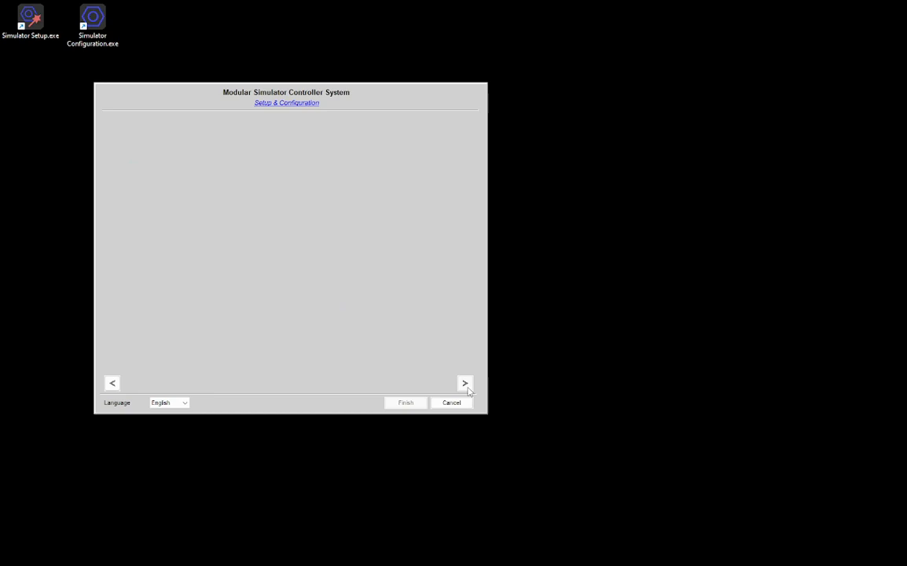
# - Advance through the wizard pages to the General Configuration page
pyautogui.click(465, 383)
pyautogui.click(465, 383)
pyautogui.click(465, 383)
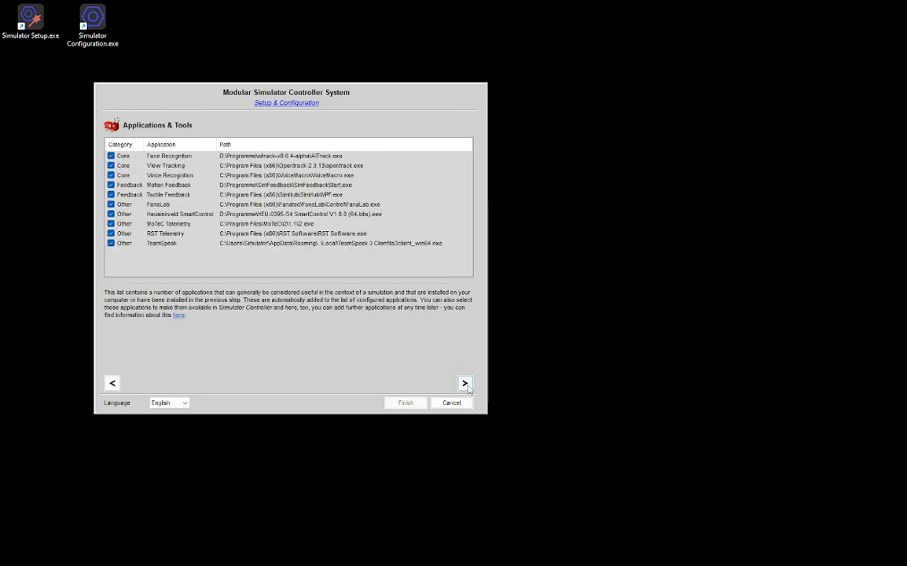
pyautogui.click(465, 384)
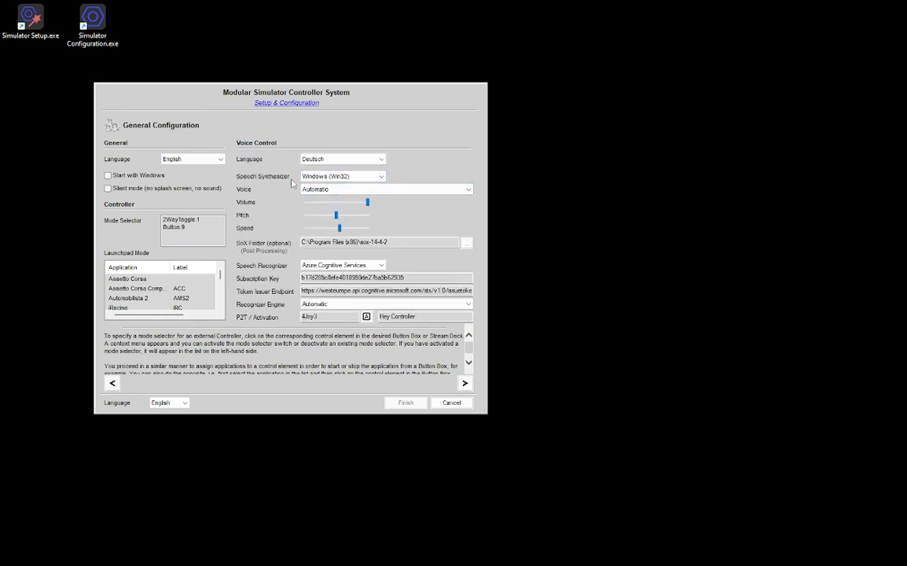
# - Switch the speech synthesizer to Windows (.NET) and review the available voices for it
pyautogui.click(313, 178)
pyautogui.click(321, 193)
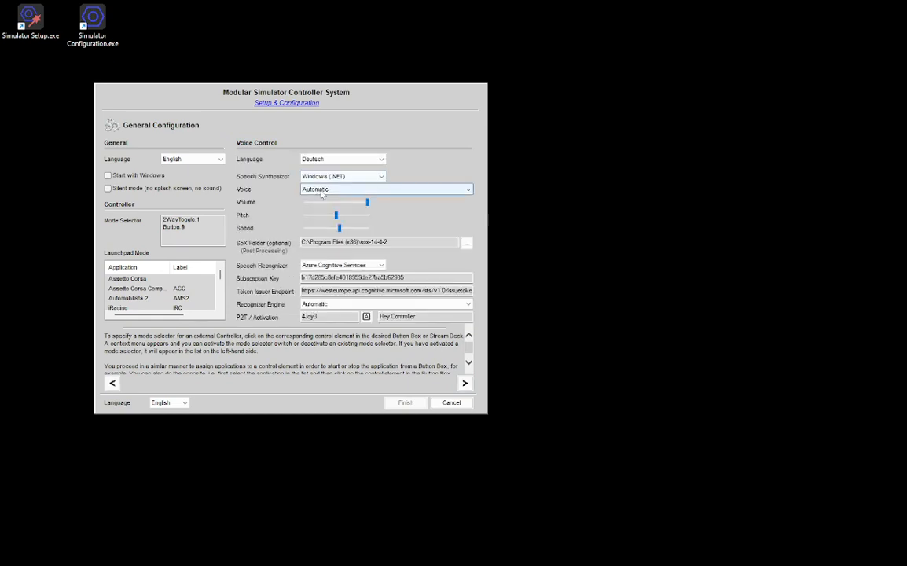
pyautogui.click(323, 191)
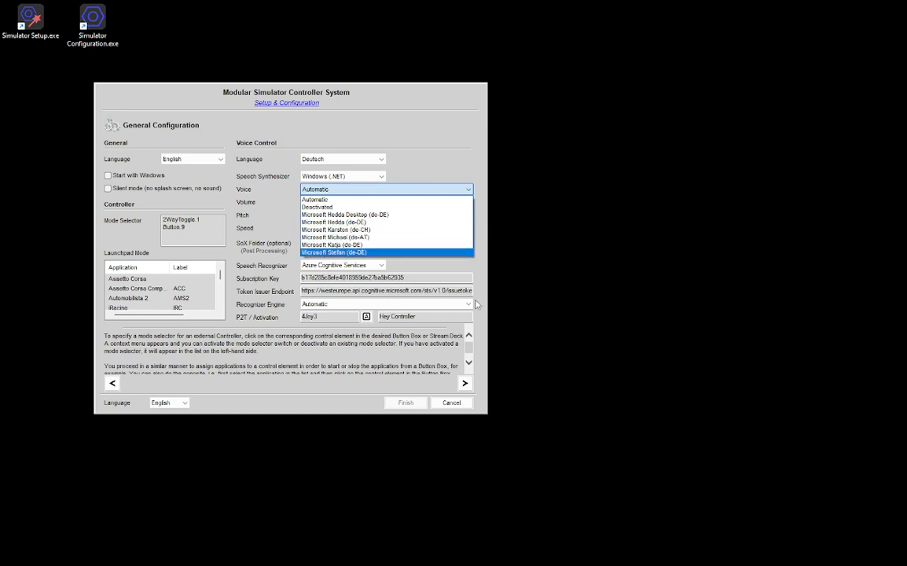
pyautogui.click(556, 197)
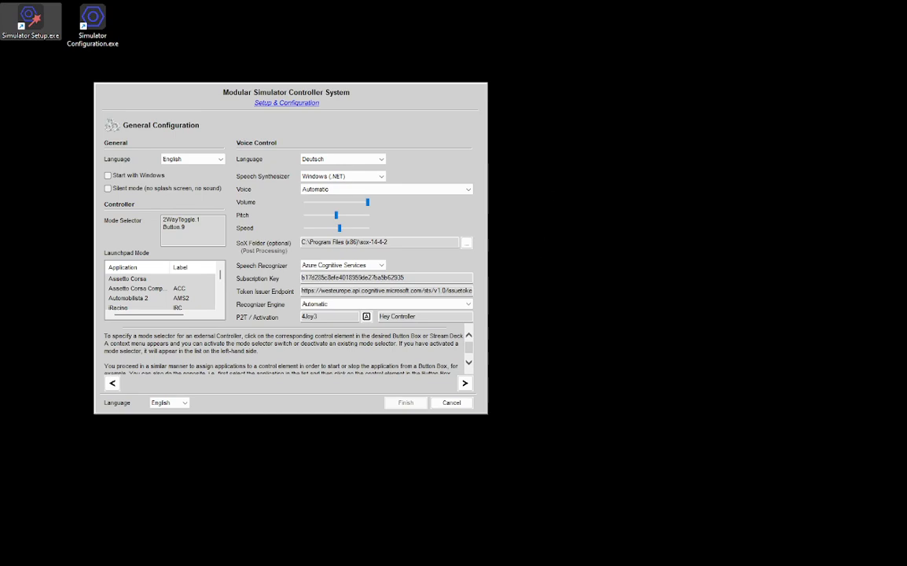
# - Open the Voice Commands section of the Using Simulator Controller wiki page in the browser
pyautogui.moveTo(563, 565); pyautogui.dragTo(556, 60)
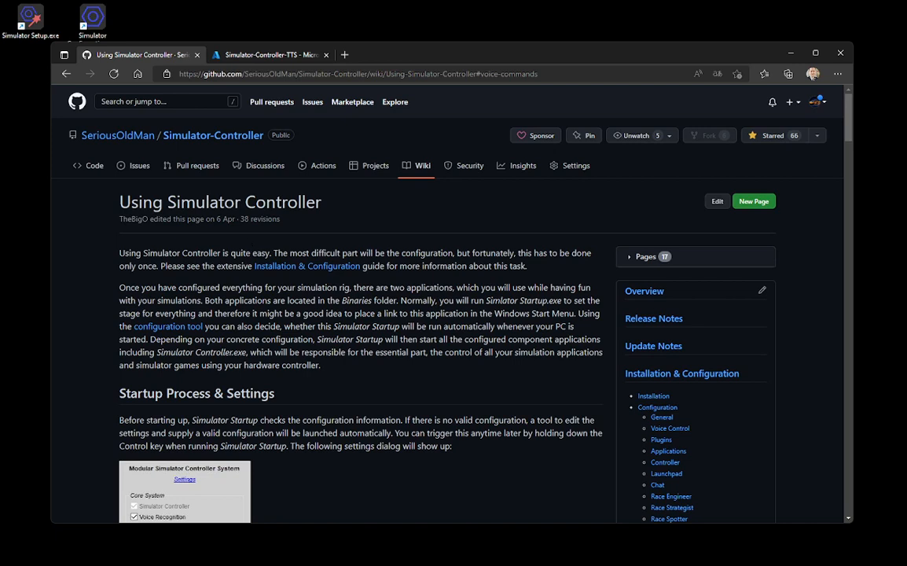
pyautogui.scroll(-5, 611, 334)
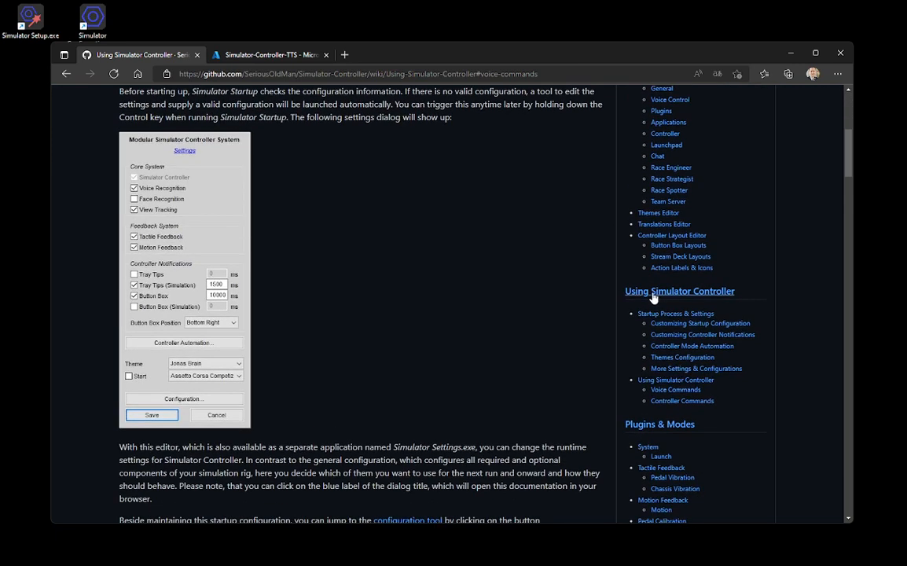
pyautogui.click(664, 393)
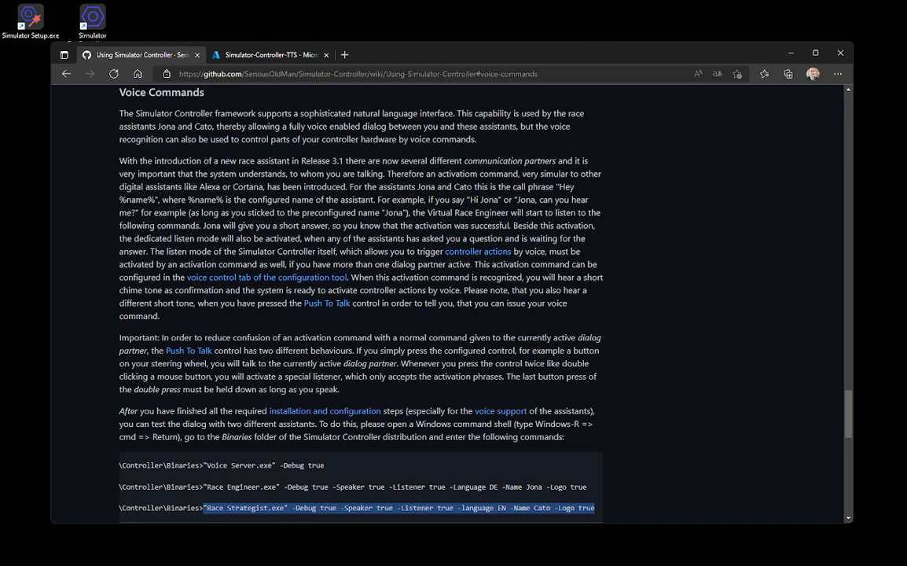
pyautogui.scroll(-3, 300, 376)
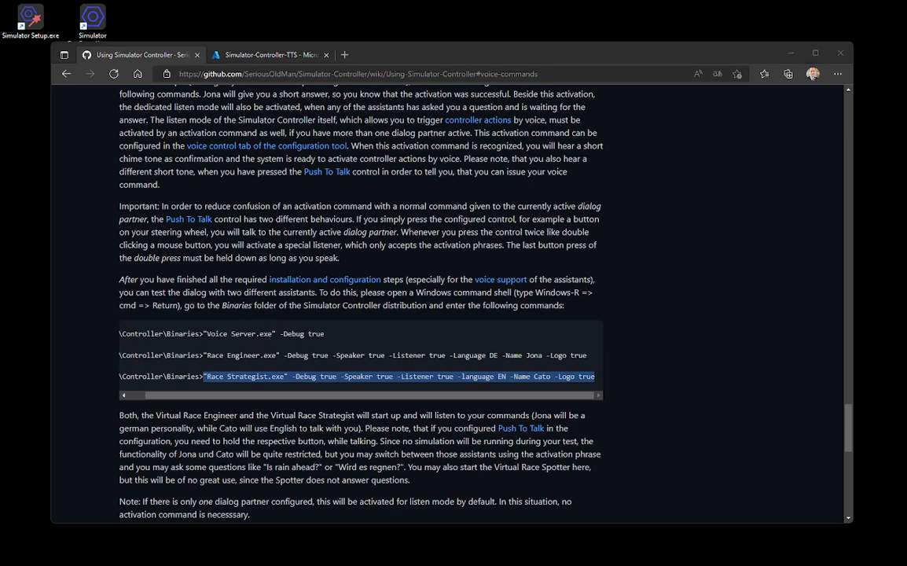
# - Run "Voice Server.exe" from the Controller Binaries folder in the command prompt
pyautogui.moveTo(433, 565); pyautogui.dragTo(546, 32)
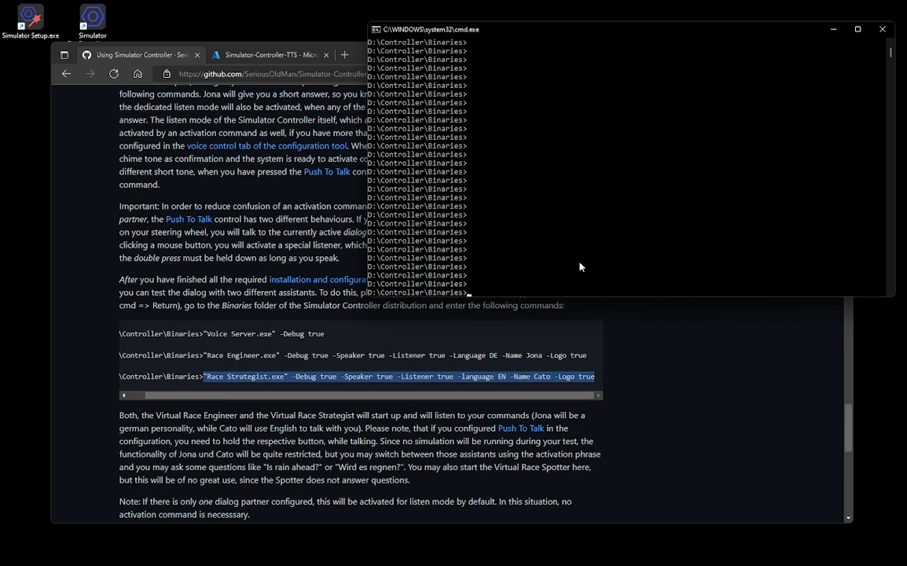
pyautogui.press('Up')
pyautogui.press('Up')
pyautogui.press('Return')
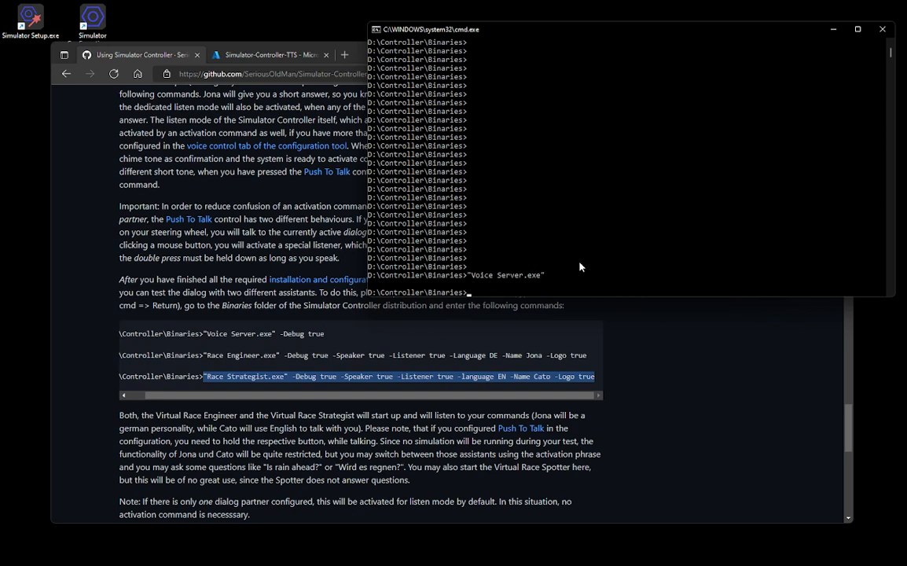
# - Run "Race Engineer.exe" -Debug true -Speaker true -Listener true -Language DE -Name Jona -Logo true in the command prompt
pyautogui.press('Up')
pyautogui.press('Up')
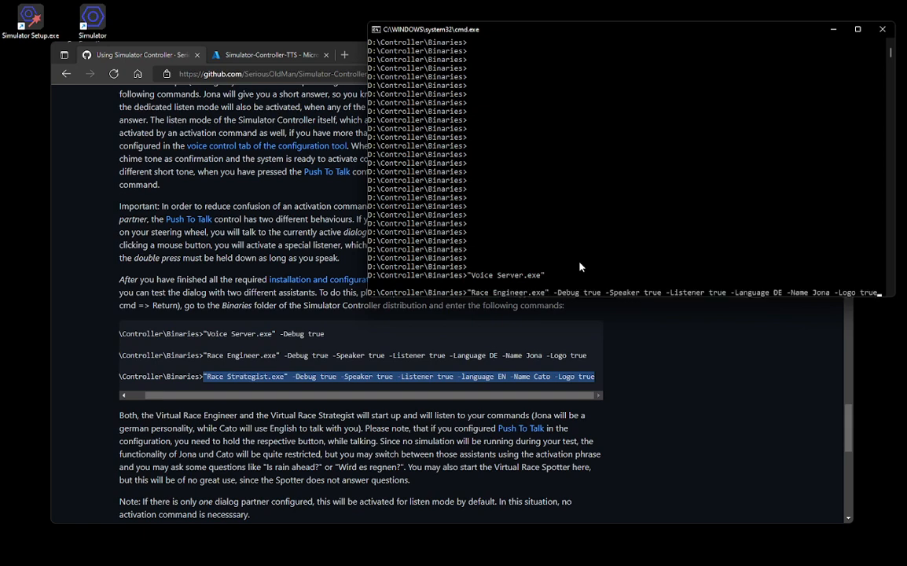
pyautogui.press('Return')
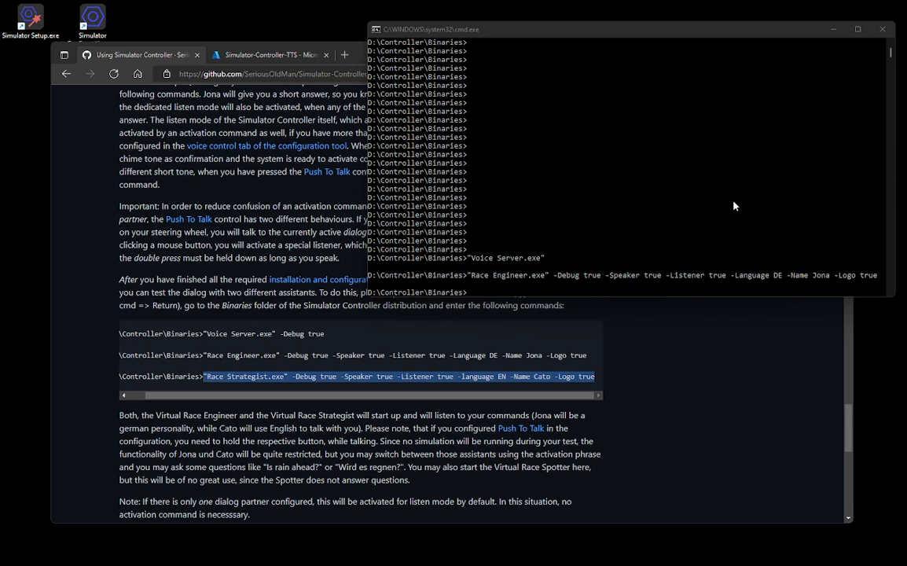
# - Rerun the Race Engineer command with the language switched to EN
pyautogui.click(609, 35)
pyautogui.press('Up')
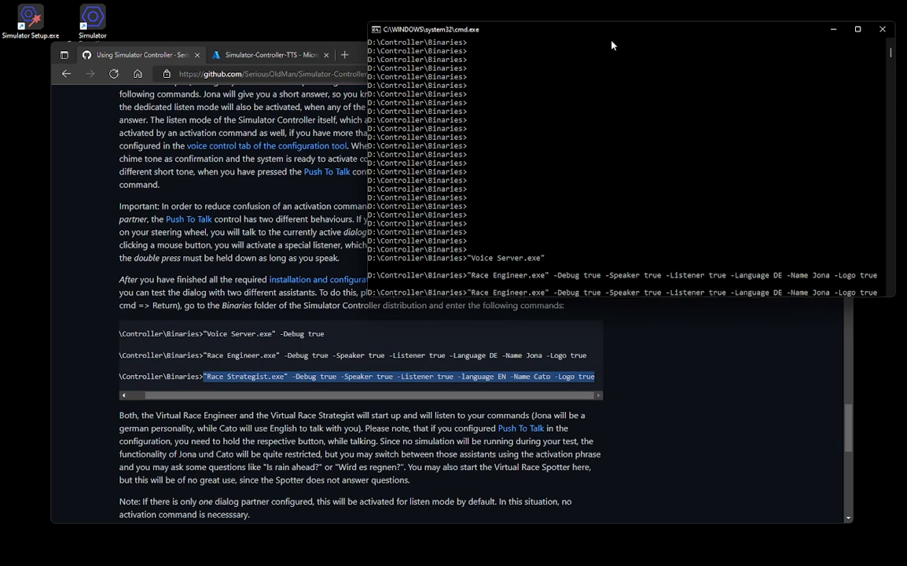
pyautogui.press('Left')
pyautogui.press('Left')
pyautogui.press('Left')
pyautogui.press('Left')
pyautogui.press('Left')
pyautogui.press('Left')
pyautogui.press('Left')
pyautogui.press('Left')
pyautogui.press('Left')
pyautogui.press('Left')
pyautogui.press('Left')
pyautogui.press('Left')
pyautogui.press('Left')
pyautogui.press('Left')
pyautogui.press('Left')
pyautogui.press('Left')
pyautogui.press('Left')
pyautogui.press('Left')
pyautogui.press('Left')
pyautogui.press('Left')
pyautogui.press('BackSpace')
pyautogui.press('BackSpace')
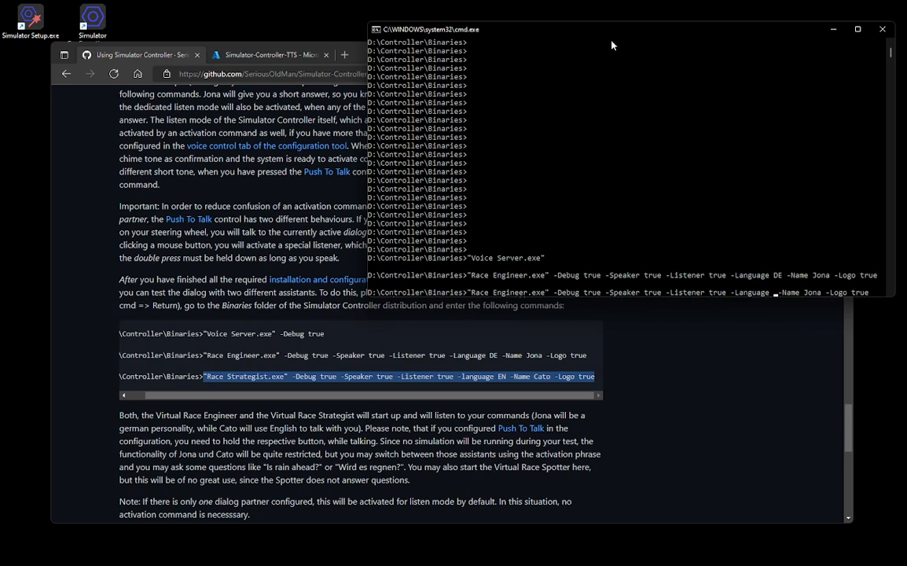
pyautogui.write('EN')
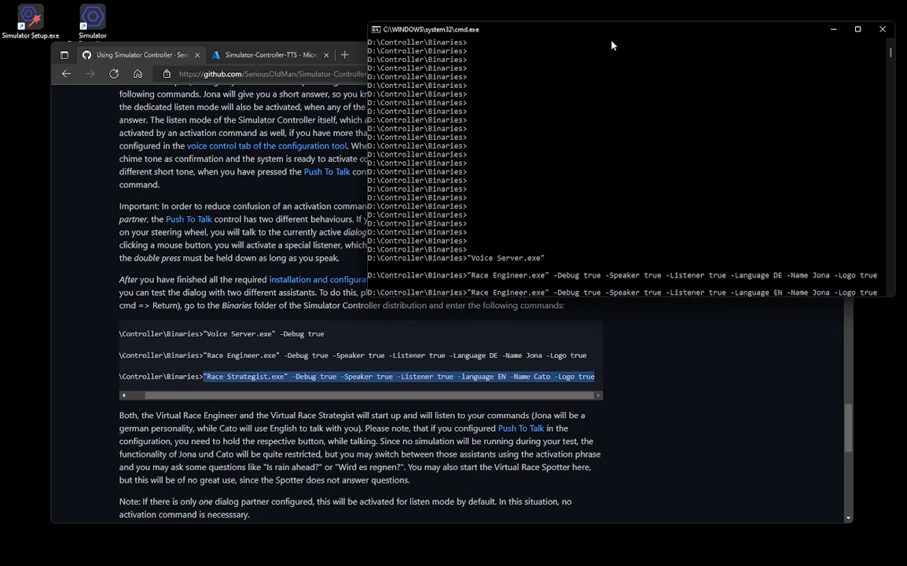
pyautogui.press('Return')
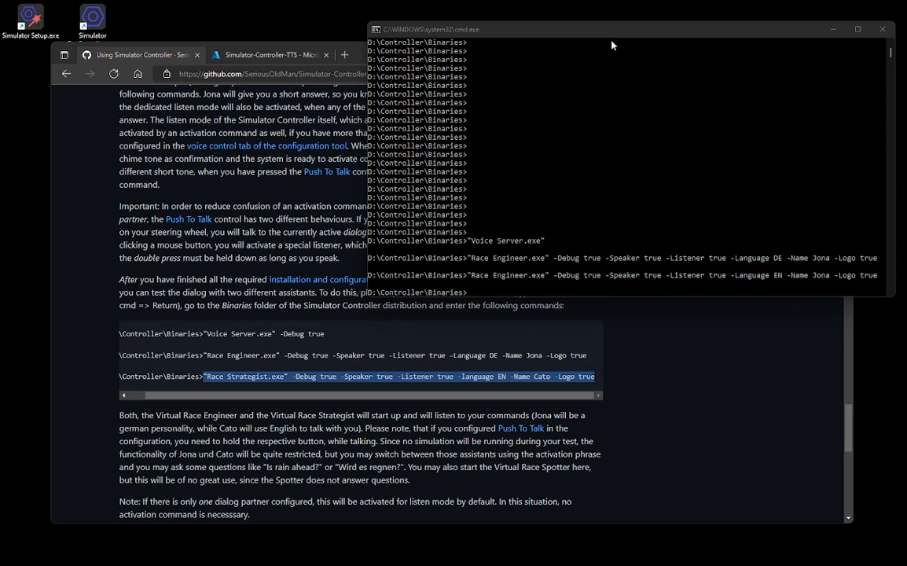
# - Paste and run the "Race Strategist.exe" command with -language EN and -Name Cato in the command prompt
pyautogui.click(608, 36)
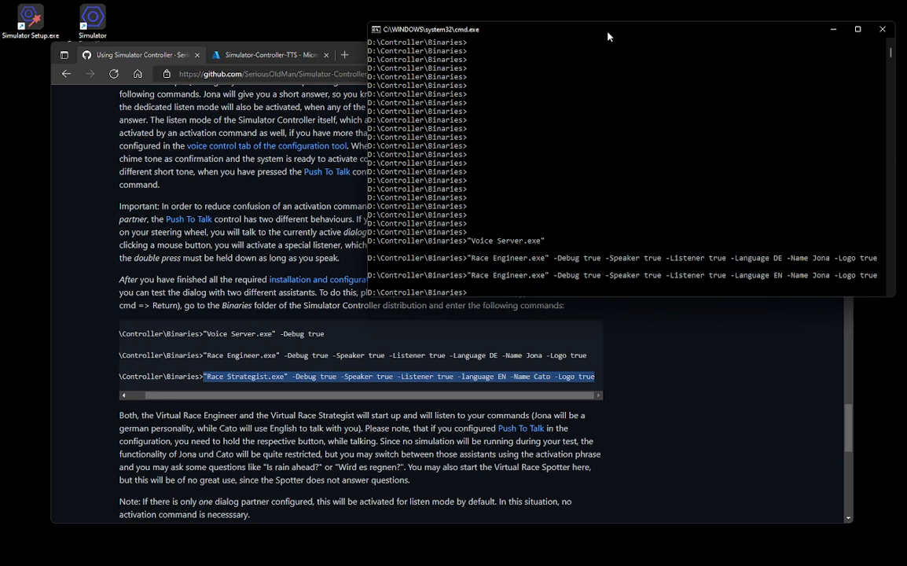
pyautogui.press('Up')
pyautogui.press('Up')
pyautogui.press('Down')
pyautogui.press('Up')
pyautogui.press('Up')
pyautogui.press('Escape')
pyautogui.write('"Race Strategist.exe" -Debug true -Speaker true -Listener true -language EN -Name Cato -Logo true')
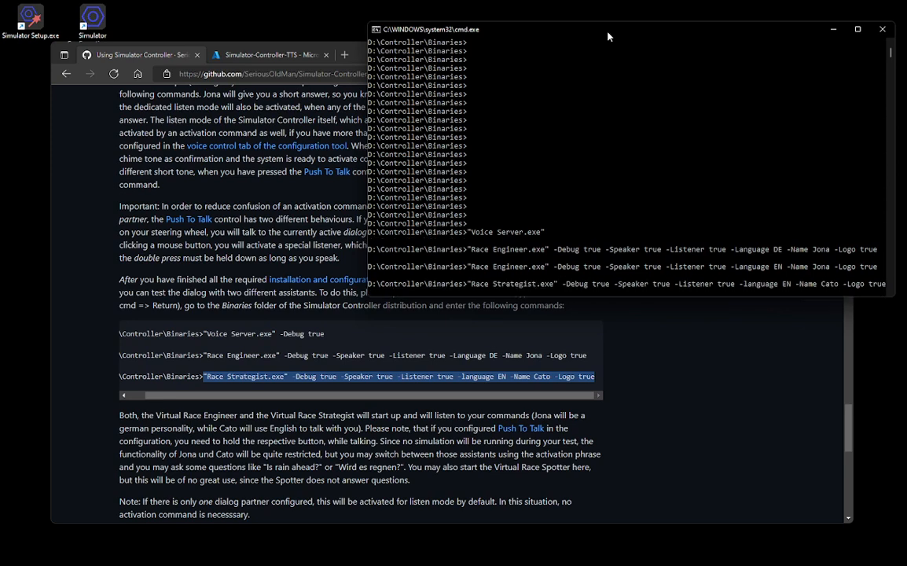
pyautogui.press('Return')
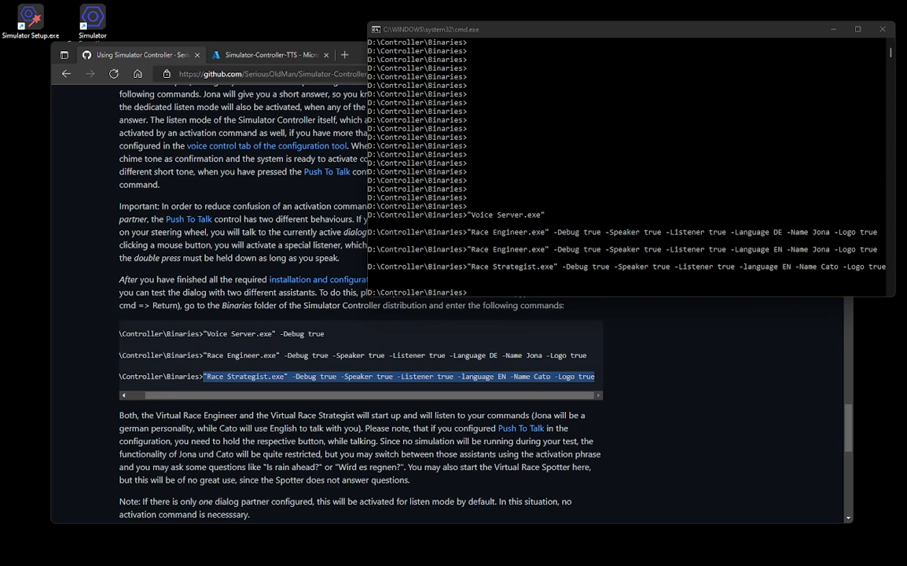
# - Paste and rerun the Race Strategist command in the command prompt
pyautogui.click(487, 37)
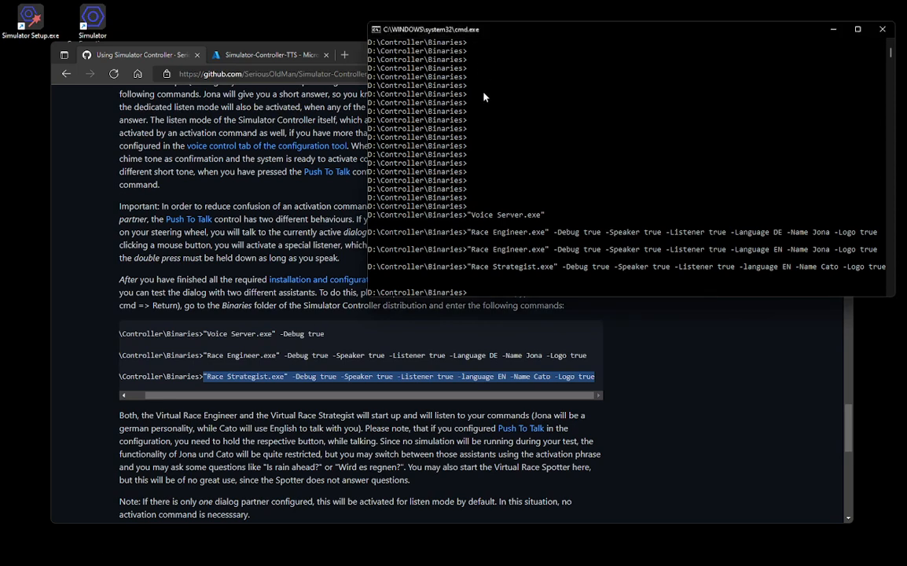
pyautogui.rightClick(548, 193)
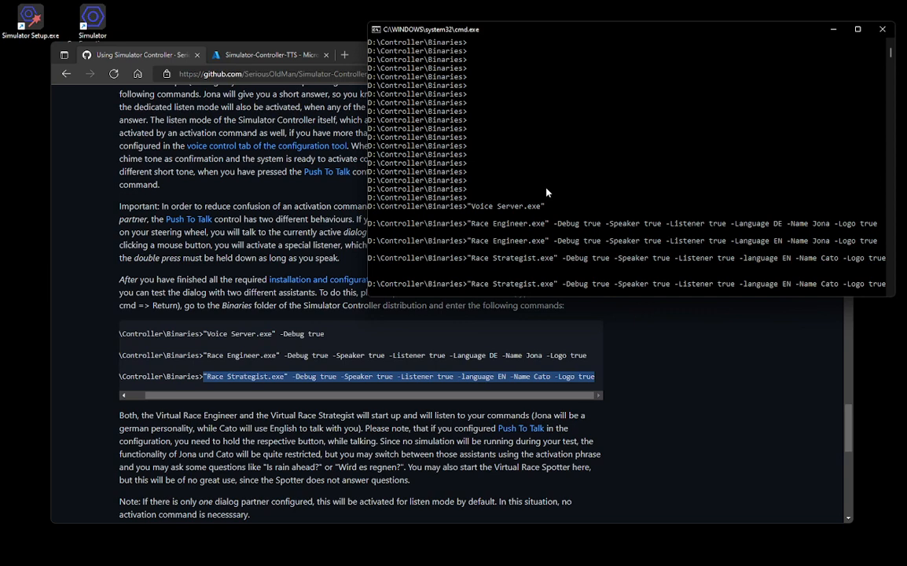
pyautogui.press('Return')
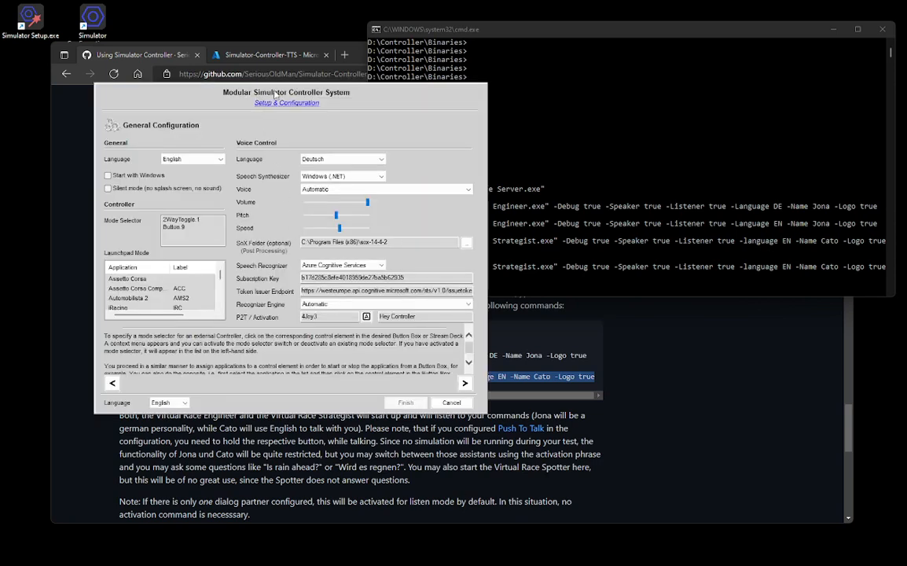
# - Replace the P2T activation command with Steuerung and go back to the previous wizard page
pyautogui.click(419, 316)
pyautogui.moveTo(419, 317); pyautogui.dragTo(380, 316)
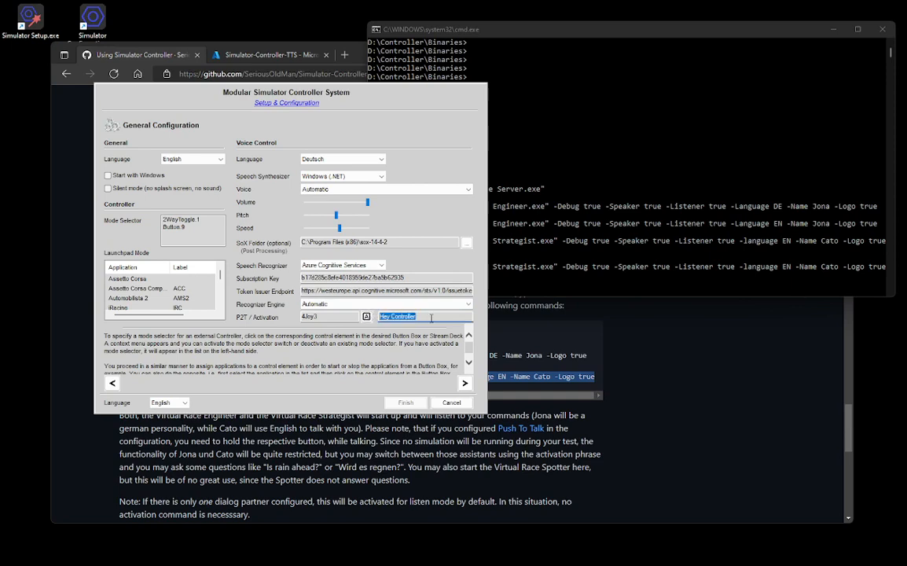
pyautogui.write('STeuerung')
pyautogui.hotkey('shift', 'Right')
pyautogui.write('t')
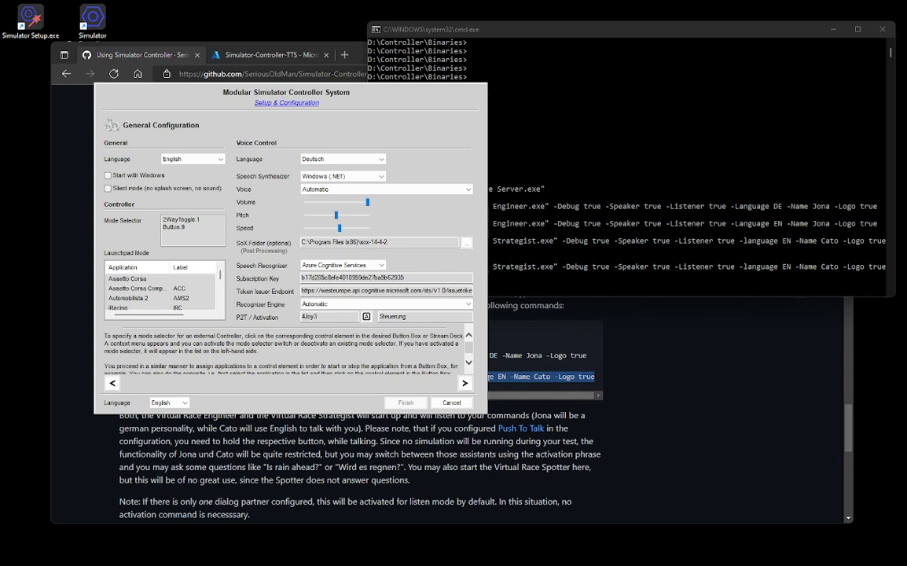
pyautogui.click(385, 316)
pyautogui.click(112, 384)
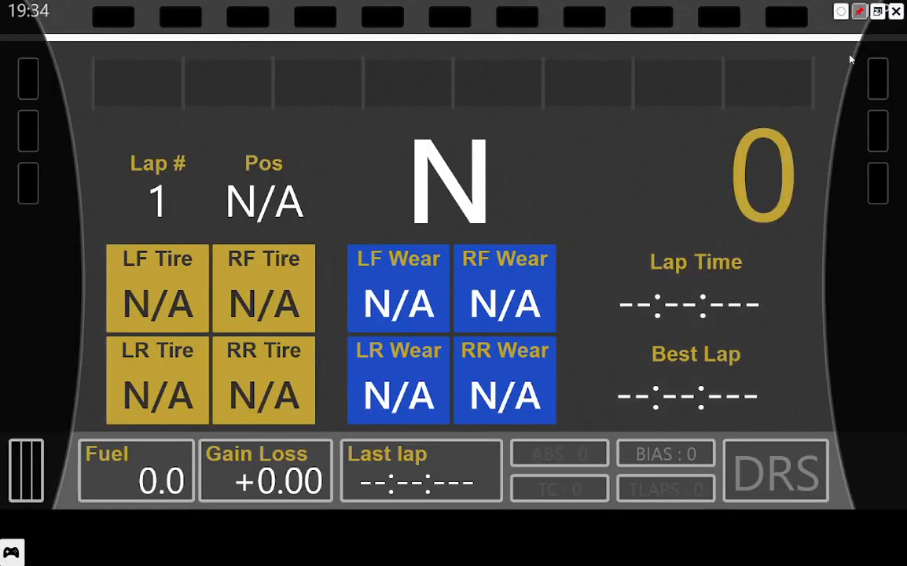
# - Close the dashboard window and reposition the setup wizard's Controller Configuration window
pyautogui.click(896, 12)
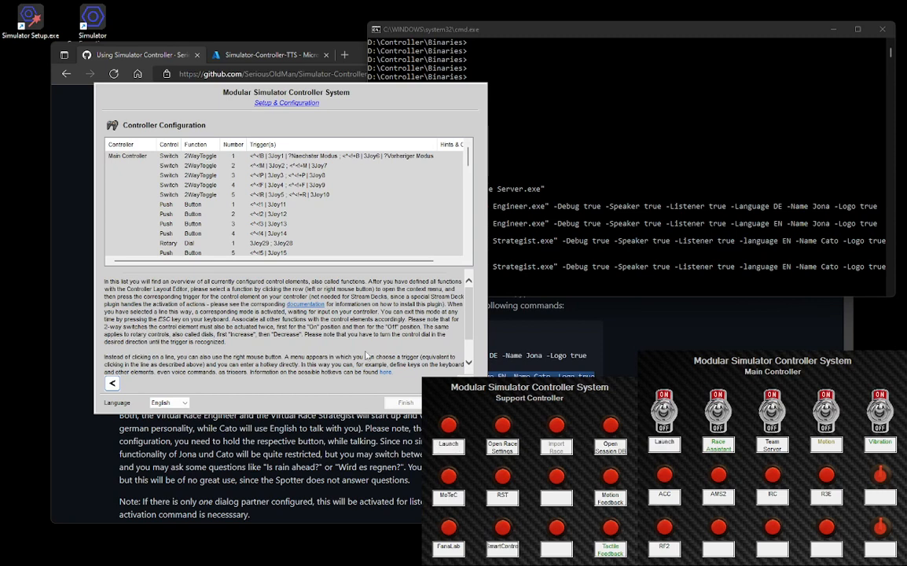
pyautogui.moveTo(302, 87); pyautogui.dragTo(267, 174)
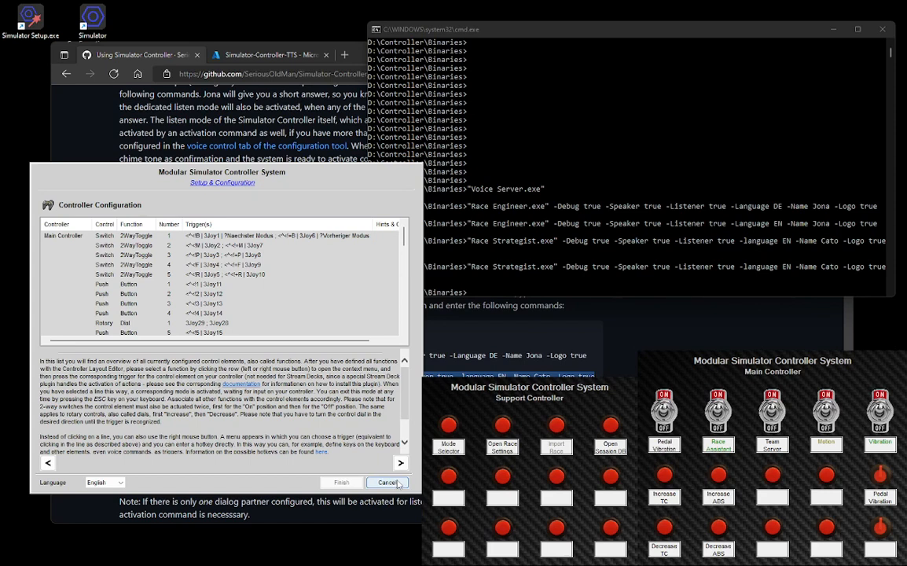
pyautogui.moveTo(370, 182); pyautogui.dragTo(351, 162)
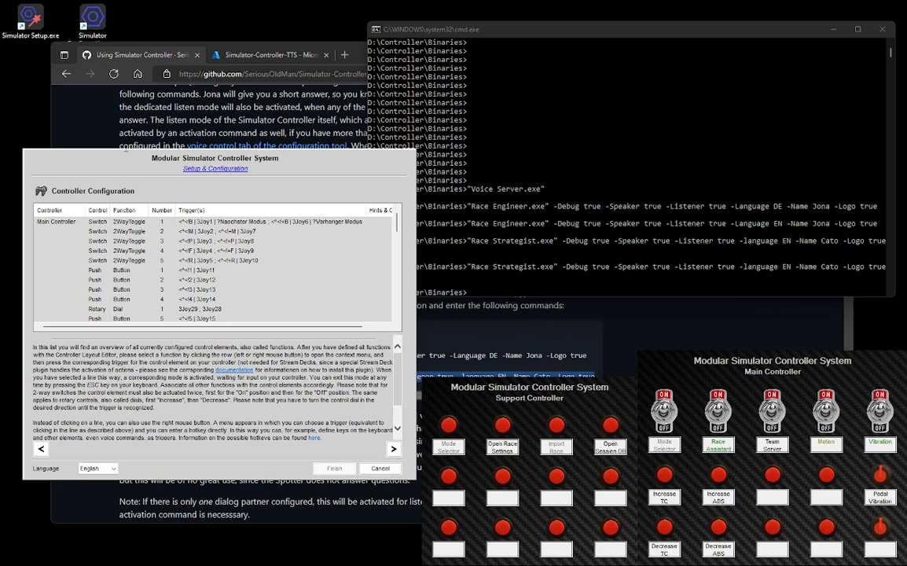
# - Launch Simulator Configuration and open its Plugins tab
pyautogui.doubleClick(86, 14)
pyautogui.moveTo(568, 79); pyautogui.dragTo(324, 81)
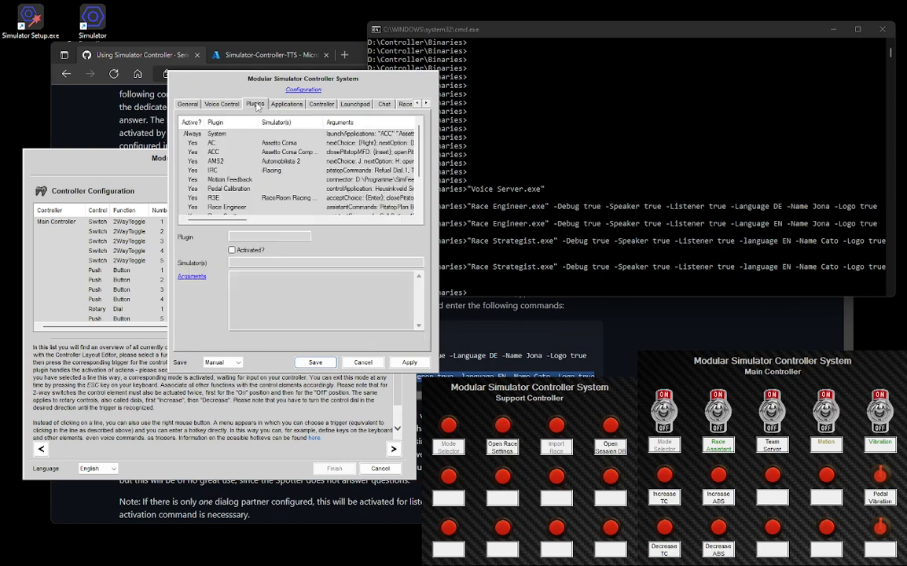
pyautogui.click(254, 104)
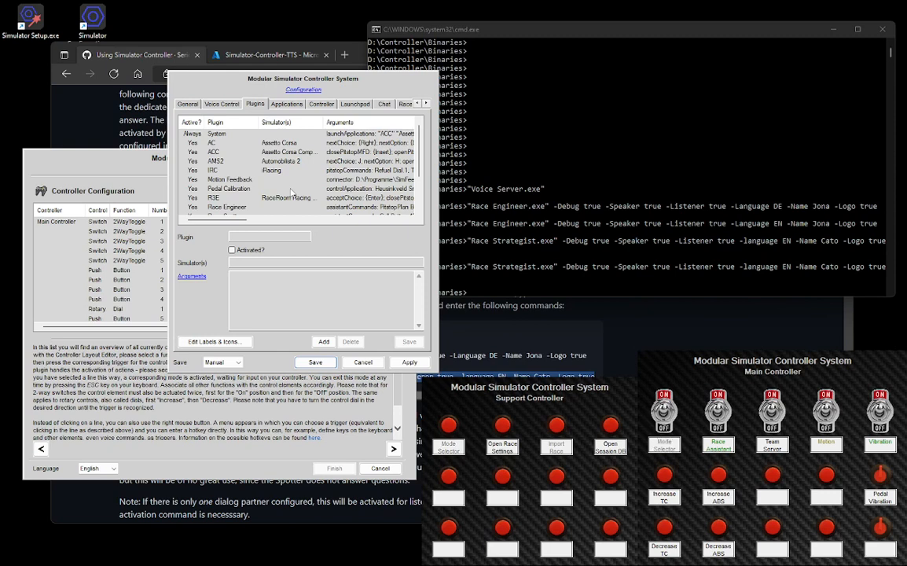
# - Inspect the arguments of the Race Engineer, Race Spotter and Race Strategist plugins
pyautogui.scroll(-2, 265, 194)
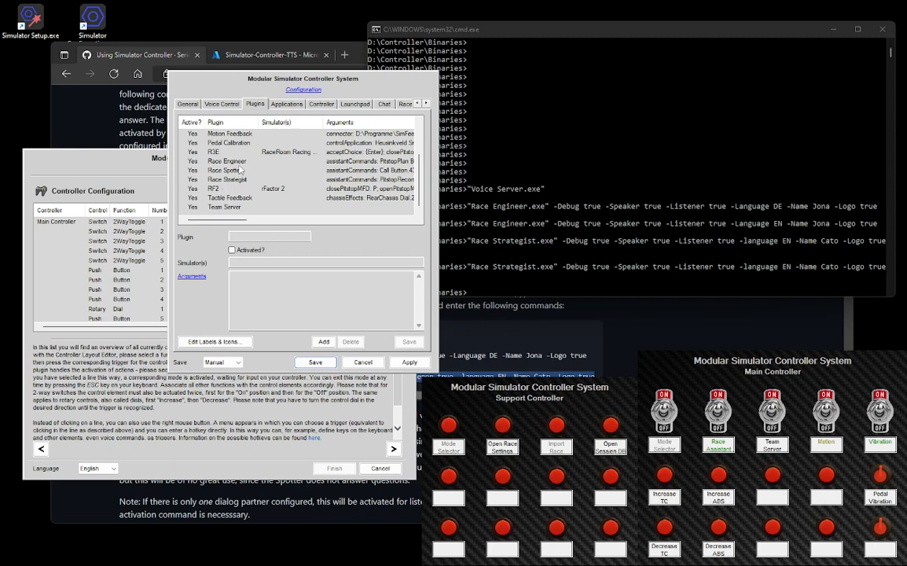
pyautogui.click(240, 161)
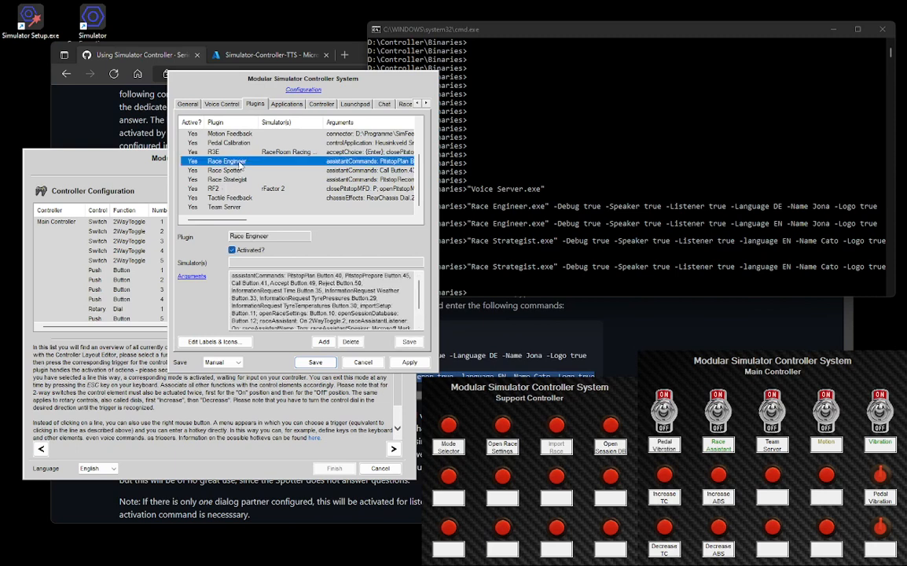
pyautogui.scroll(-2, 417, 316)
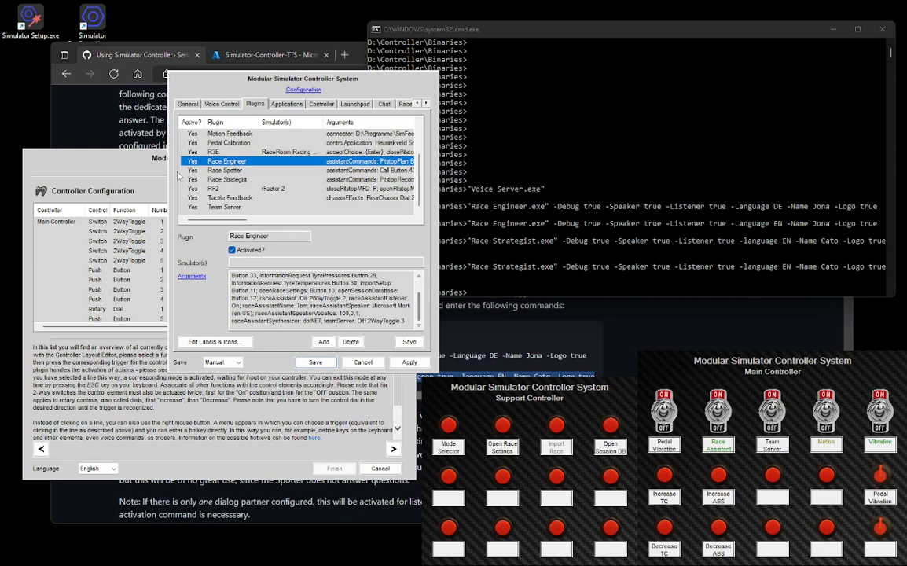
pyautogui.click(225, 170)
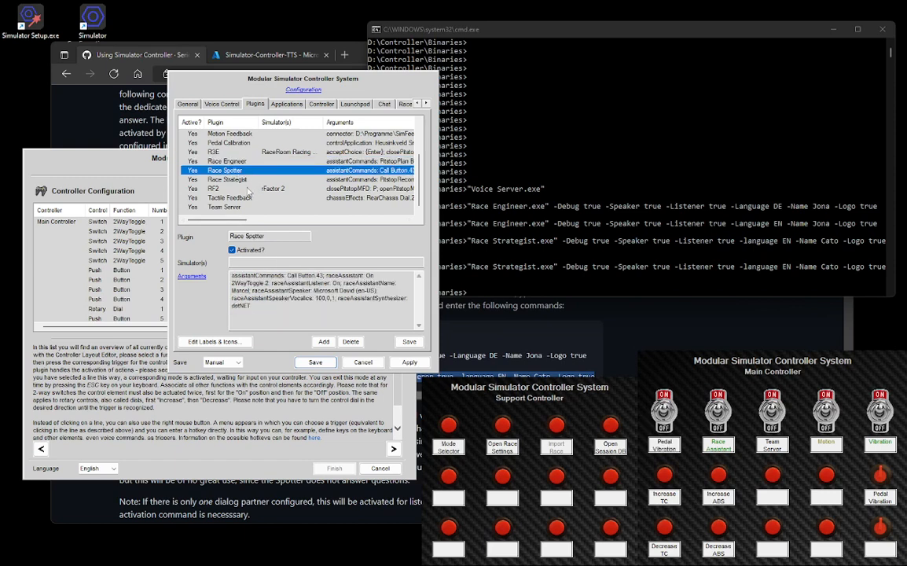
pyautogui.click(226, 179)
pyautogui.click(227, 161)
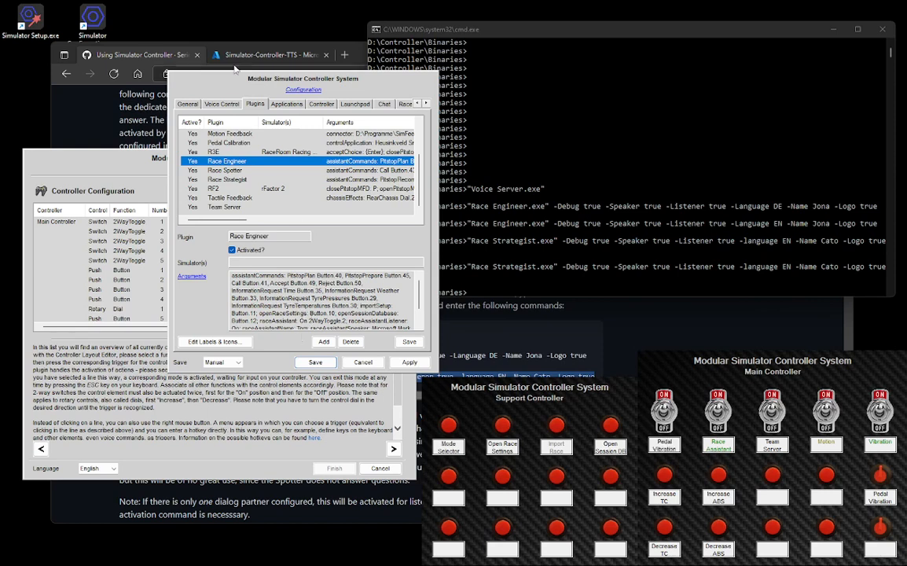
# - Look up the Race Strategist plugin's raceAssistantLanguage parameter in the Plugins & Modes documentation
pyautogui.click(152, 56)
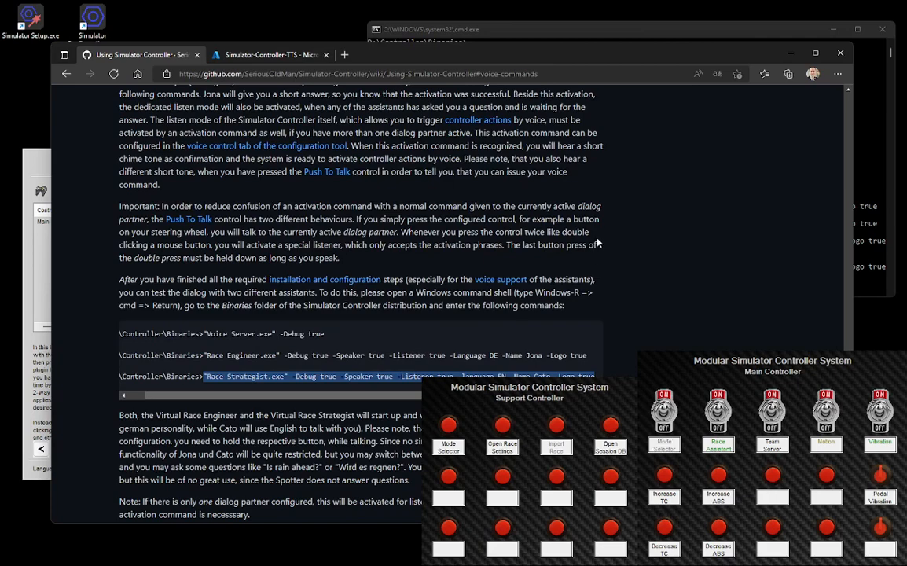
pyautogui.scroll(3, 559, 230)
pyautogui.scroll(10, 559, 230)
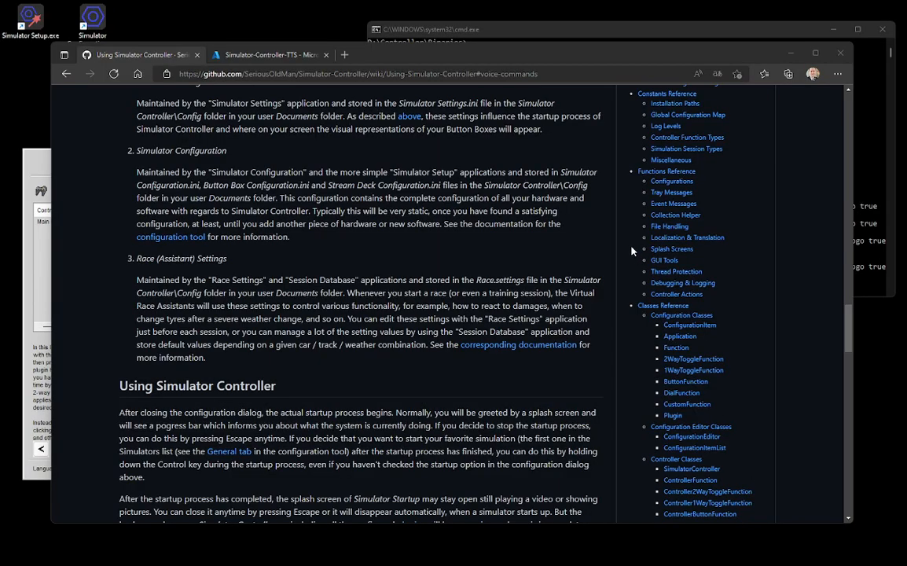
pyautogui.scroll(-1, 633, 251)
pyautogui.scroll(3, 633, 253)
pyautogui.scroll(-4, 633, 257)
pyautogui.scroll(9, 632, 258)
pyautogui.scroll(10, 631, 257)
pyautogui.scroll(6, 631, 257)
pyautogui.scroll(-5, 633, 257)
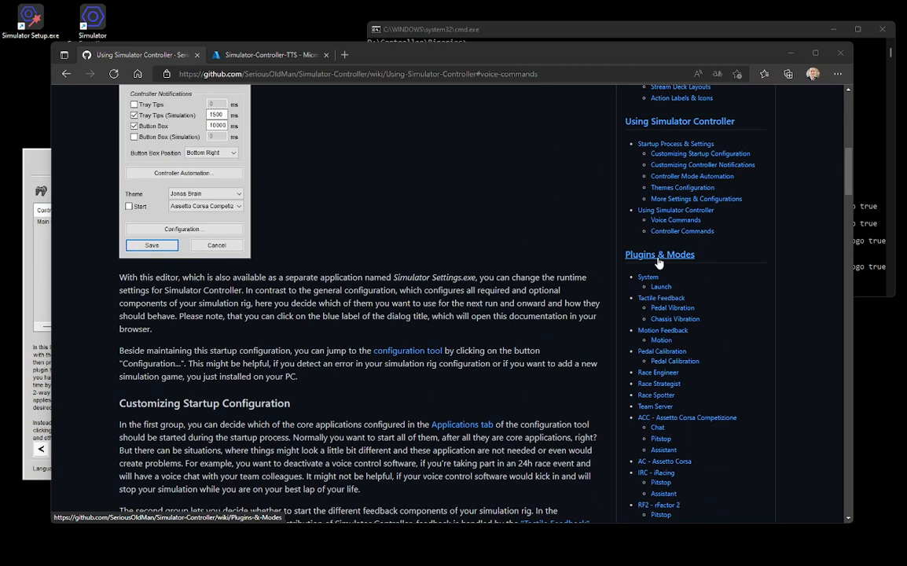
pyautogui.click(672, 385)
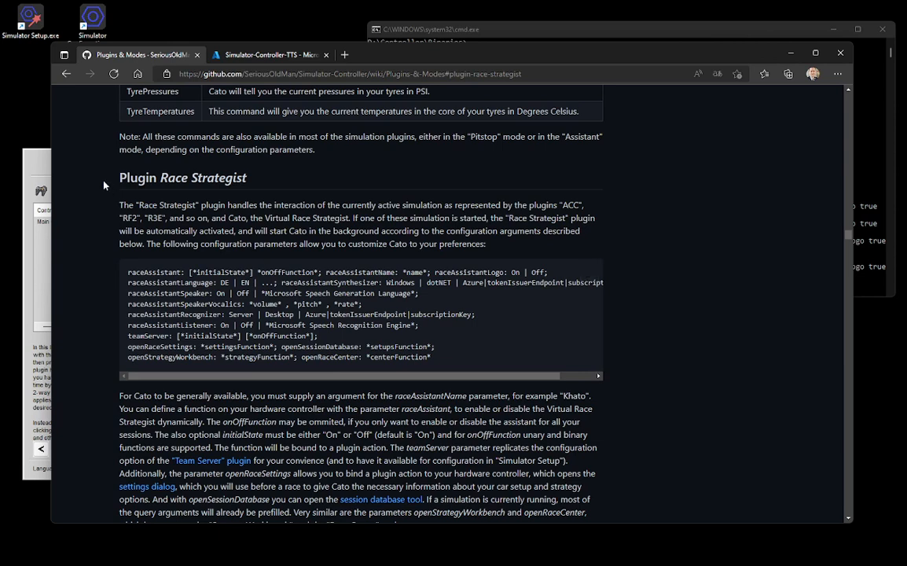
pyautogui.doubleClick(169, 282)
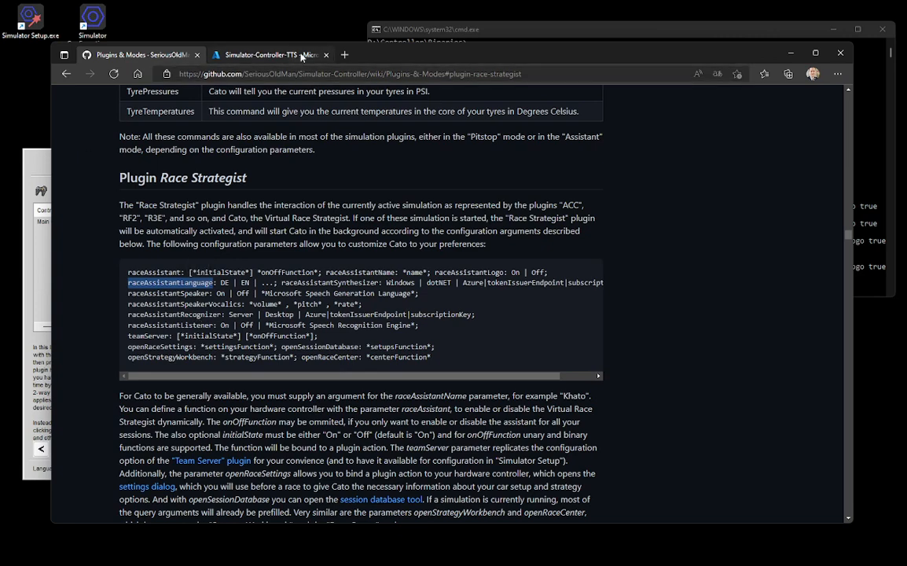
pyautogui.moveTo(381, 57); pyautogui.dragTo(685, 59)
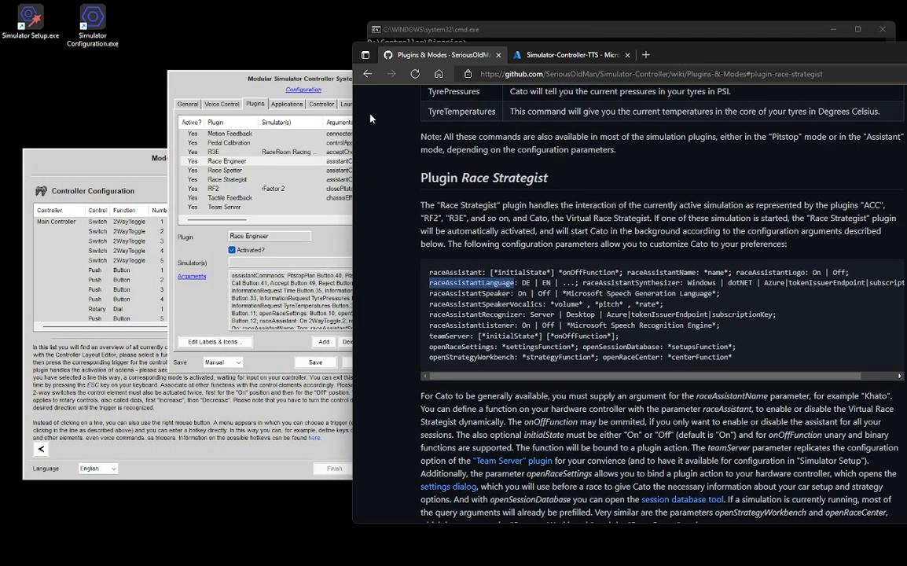
# - Advance the setup wizard to the General Configuration page and move the configuration window beside it
pyautogui.click(86, 151)
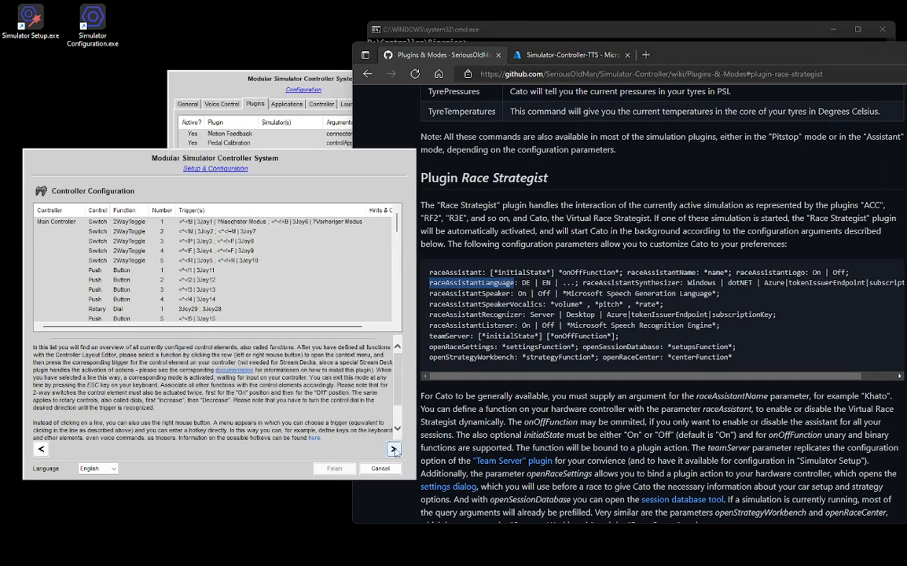
pyautogui.click(394, 450)
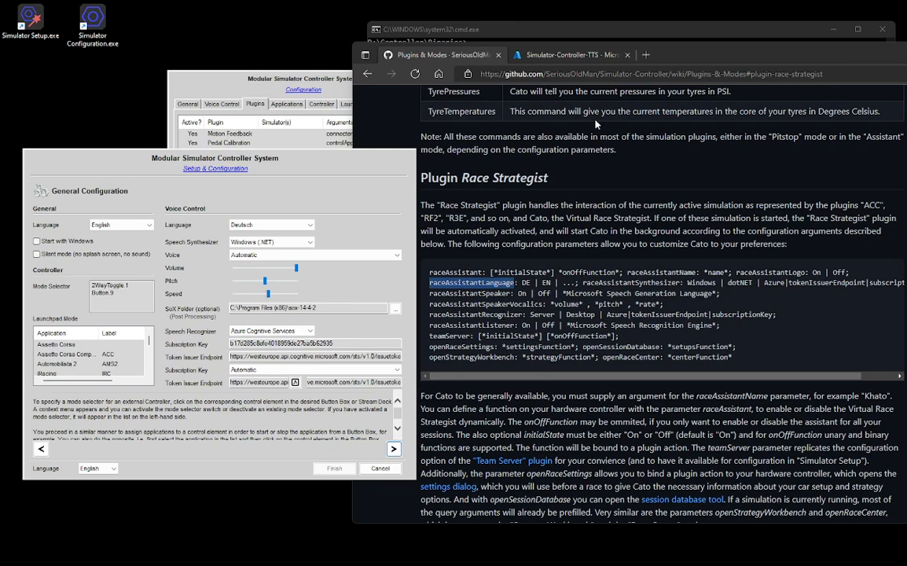
pyautogui.moveTo(285, 84); pyautogui.dragTo(515, 71)
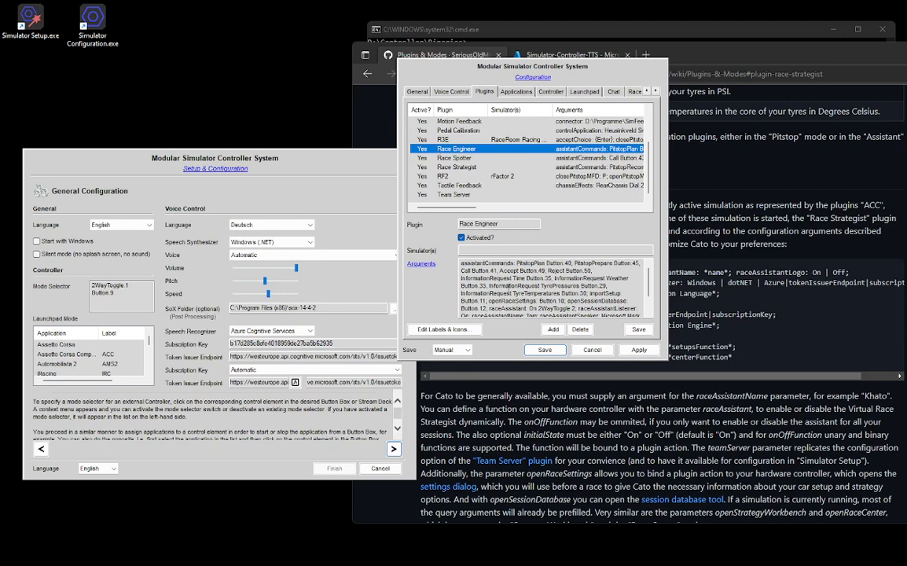
# - Examine the assistant name and speaker arguments of the Race Engineer plugin
pyautogui.scroll(-1, 459, 259)
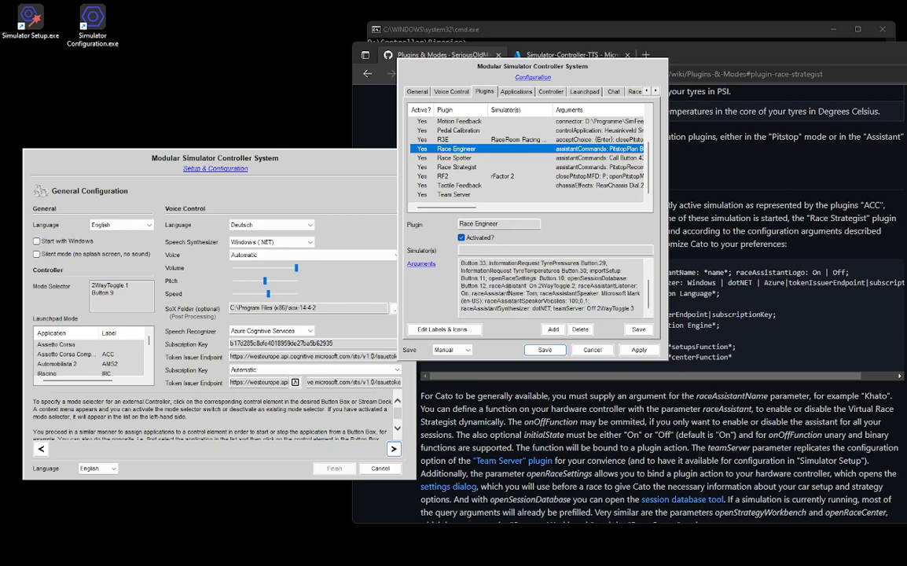
pyautogui.click(499, 293)
pyautogui.moveTo(499, 292); pyautogui.dragTo(536, 293)
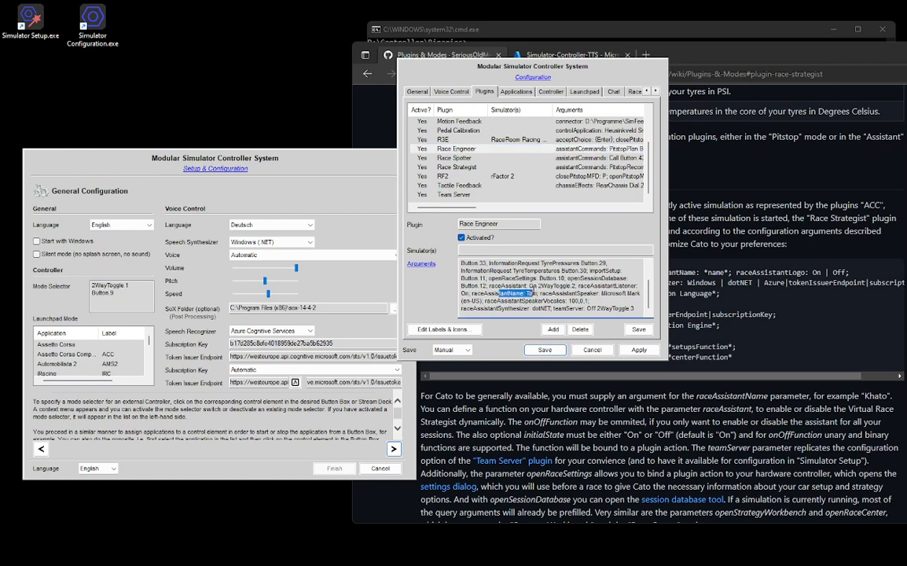
pyautogui.click(537, 294)
pyautogui.doubleClick(630, 293)
pyautogui.doubleClick(587, 301)
pyautogui.doubleClick(582, 301)
pyautogui.doubleClick(586, 301)
pyautogui.click(530, 271)
pyautogui.moveTo(584, 301); pyautogui.dragTo(589, 301)
pyautogui.doubleClick(575, 301)
pyautogui.click(574, 301)
# - Examine the Race Spotter and Race Strategist arguments, highlighting the assistant name and Azure synthesizer settings
pyautogui.click(454, 158)
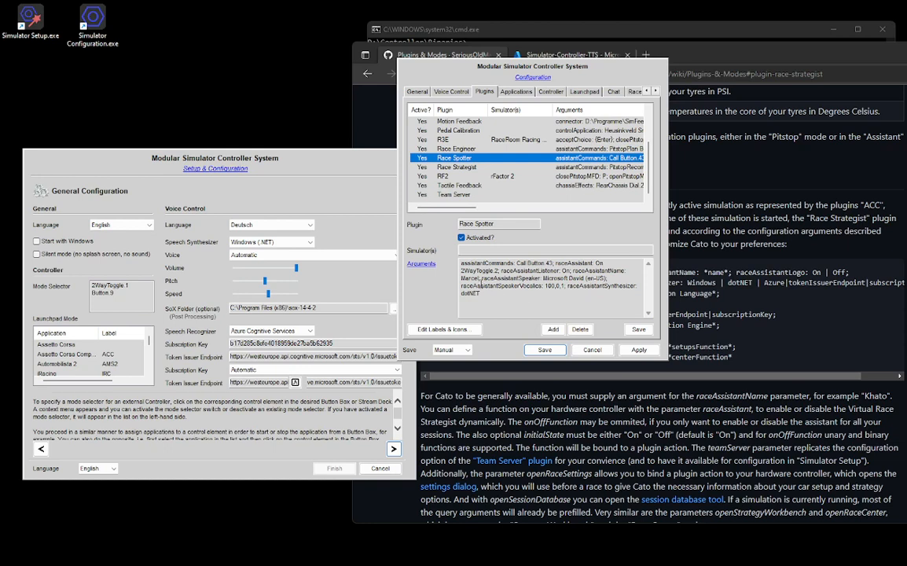
pyautogui.doubleClick(470, 277)
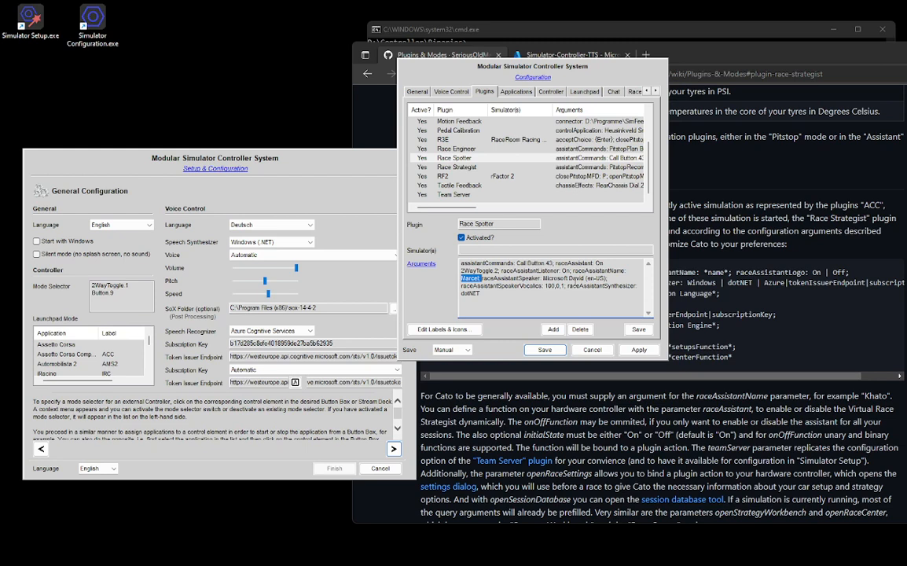
pyautogui.moveTo(560, 285); pyautogui.dragTo(565, 285)
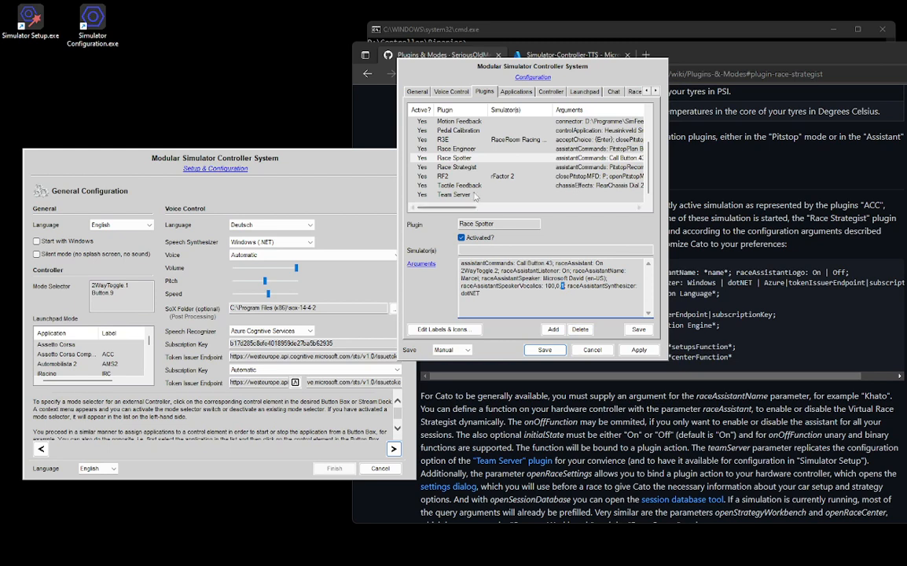
pyautogui.click(427, 166)
pyautogui.scroll(-3, 527, 262)
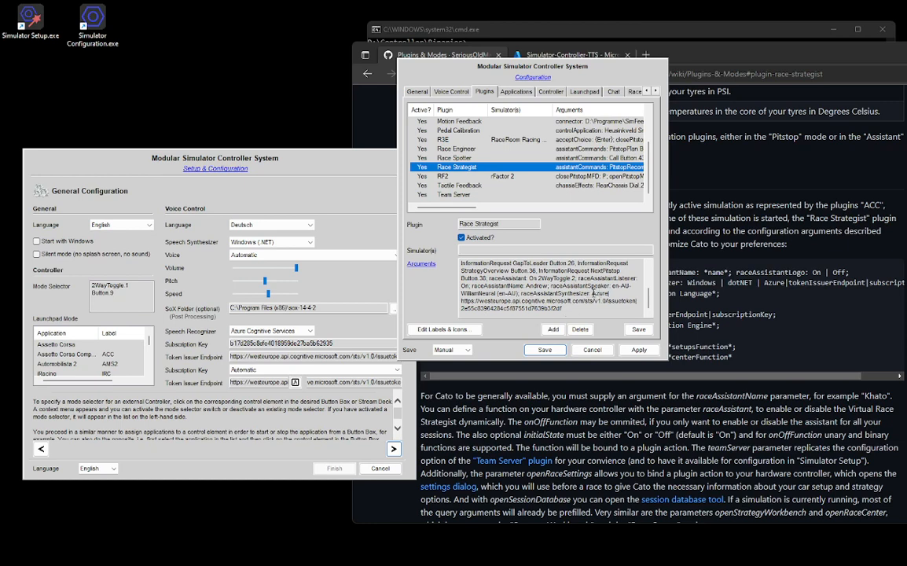
pyautogui.click(536, 264)
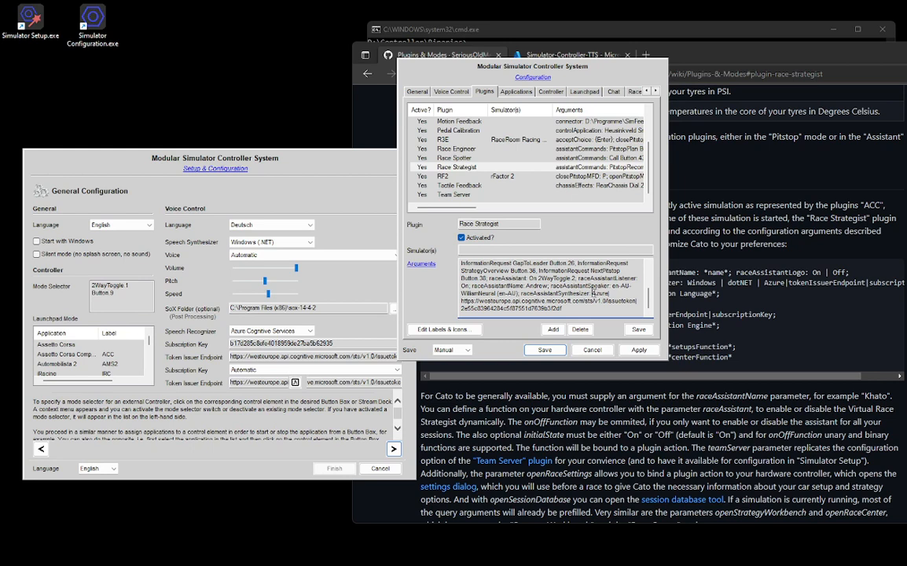
pyautogui.moveTo(592, 294); pyautogui.dragTo(600, 309)
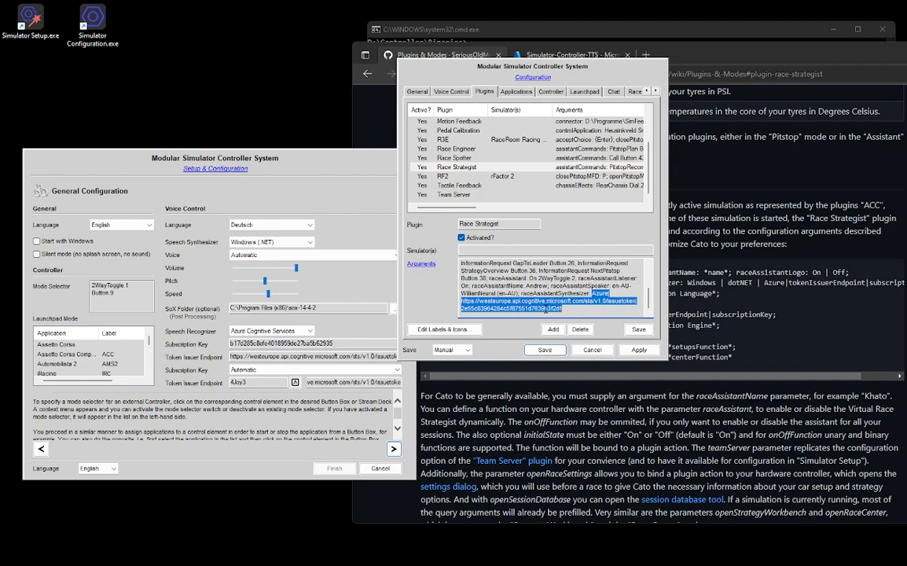
pyautogui.moveTo(727, 59); pyautogui.dragTo(526, 565)
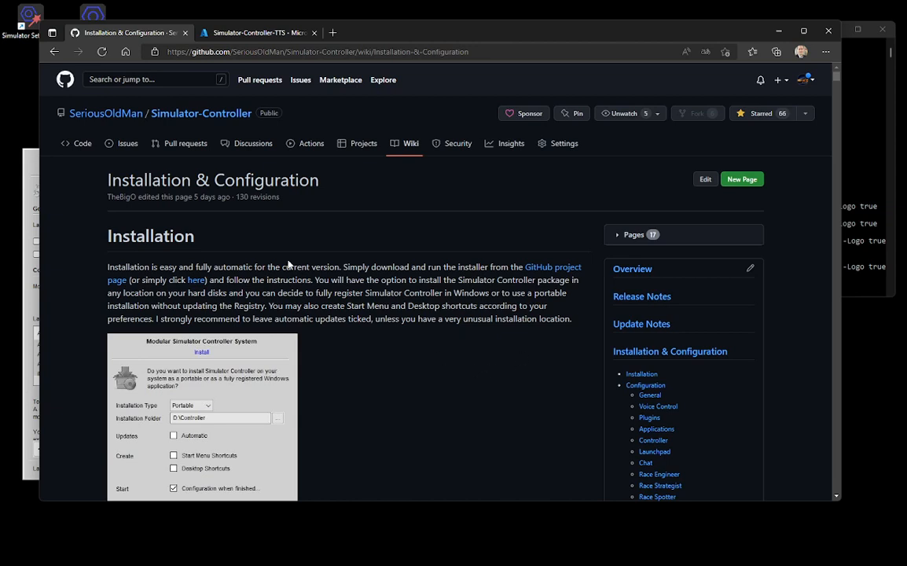
pyautogui.moveTo(394, 37); pyautogui.dragTo(552, 17)
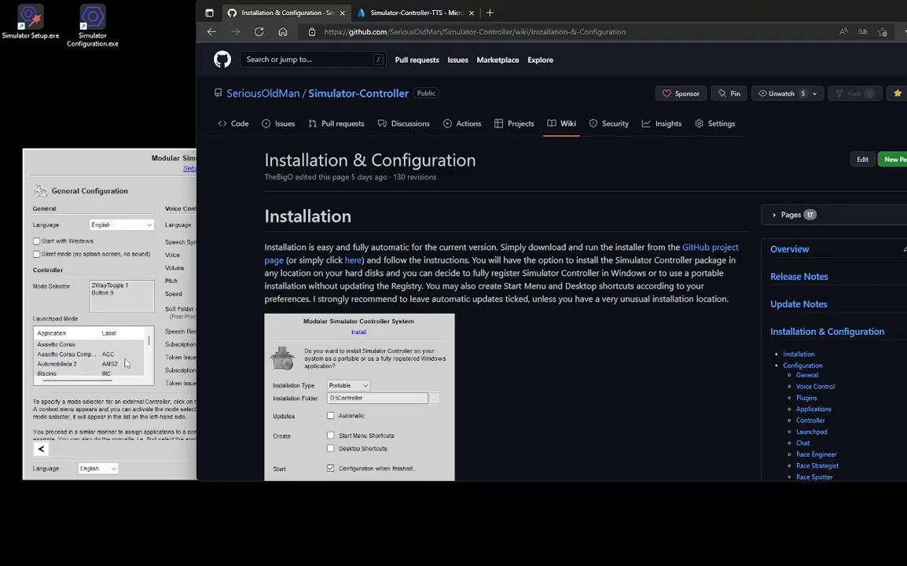
# - Read the Patching the configuration section of the Installation & Configuration documentation, including its Replace example
pyautogui.scroll(-15, 662, 317)
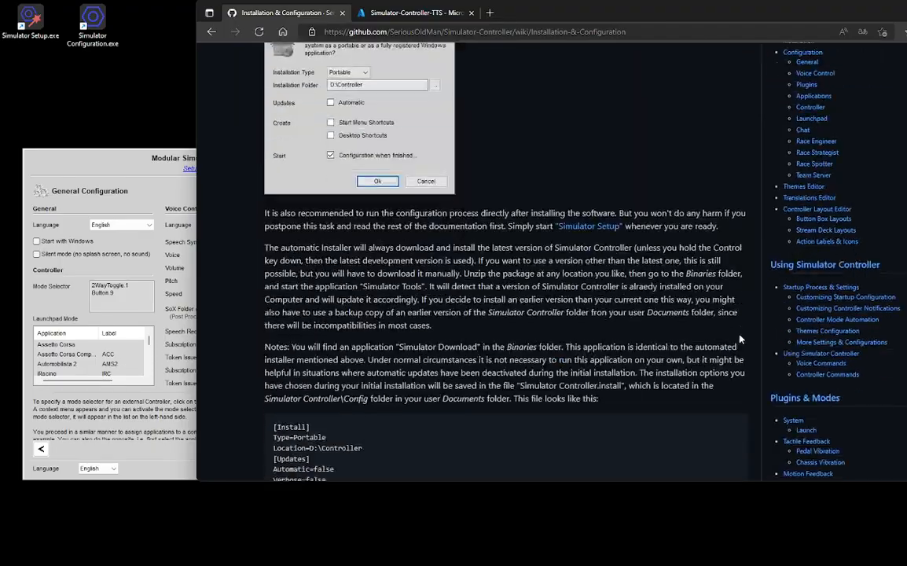
pyautogui.scroll(-20, 740, 335)
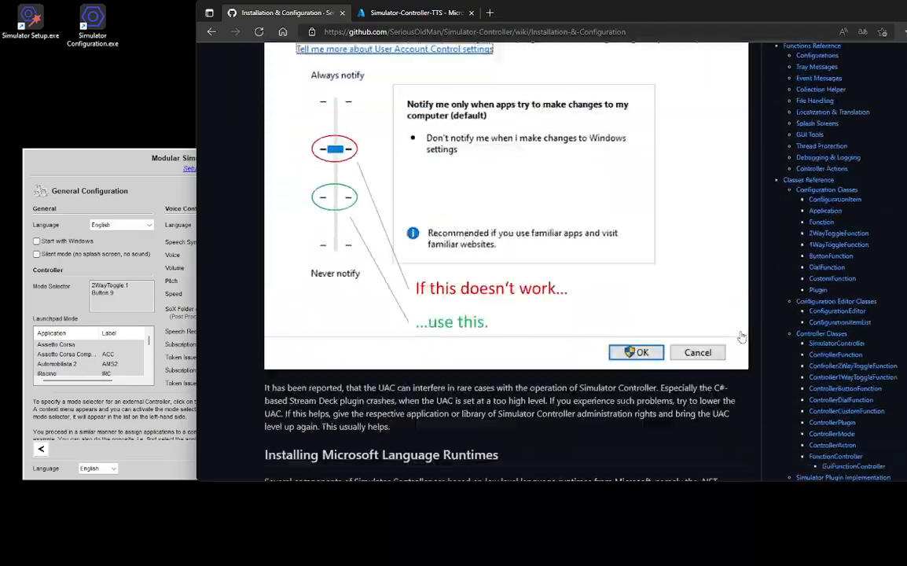
pyautogui.scroll(-20, 740, 335)
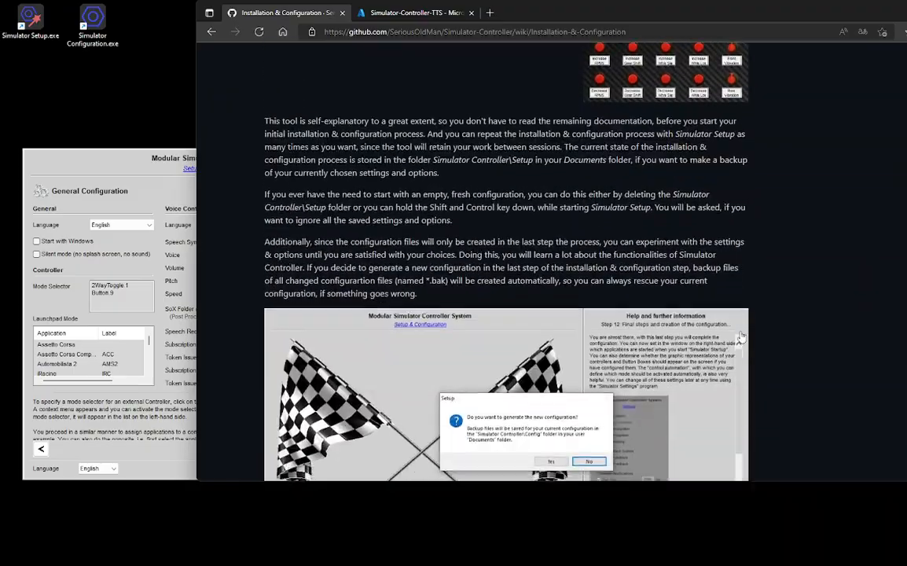
pyautogui.scroll(-10, 740, 335)
pyautogui.scroll(5, 740, 336)
pyautogui.scroll(1, 741, 335)
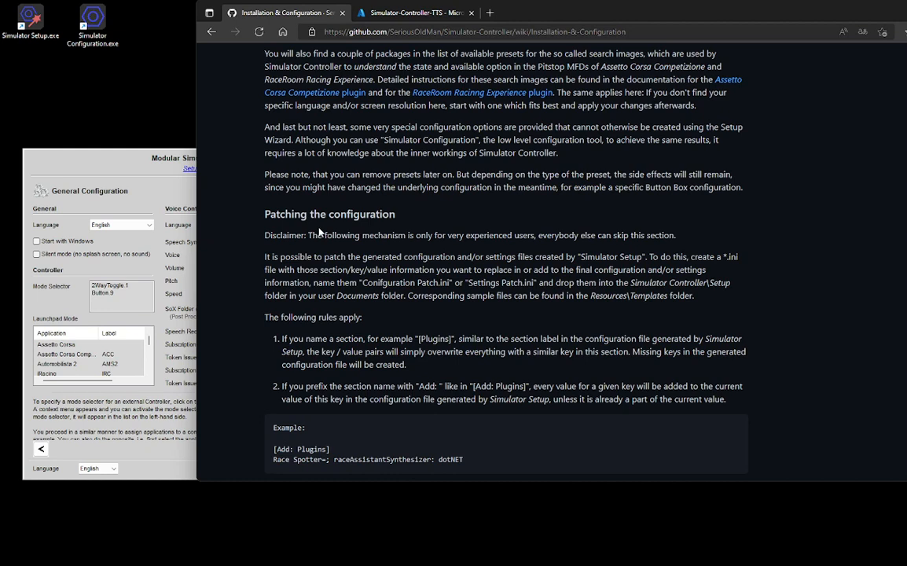
pyautogui.scroll(-4, 356, 253)
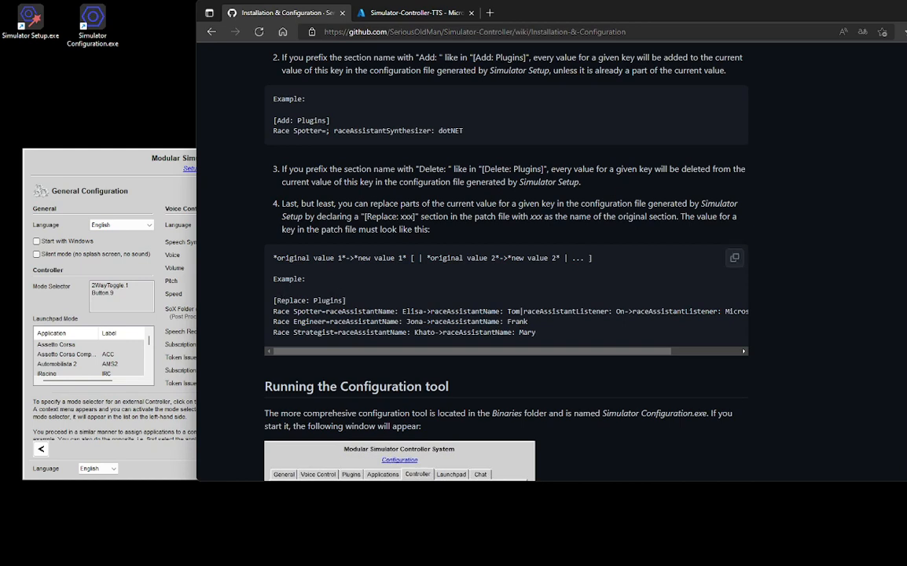
pyautogui.moveTo(325, 312); pyautogui.dragTo(500, 311)
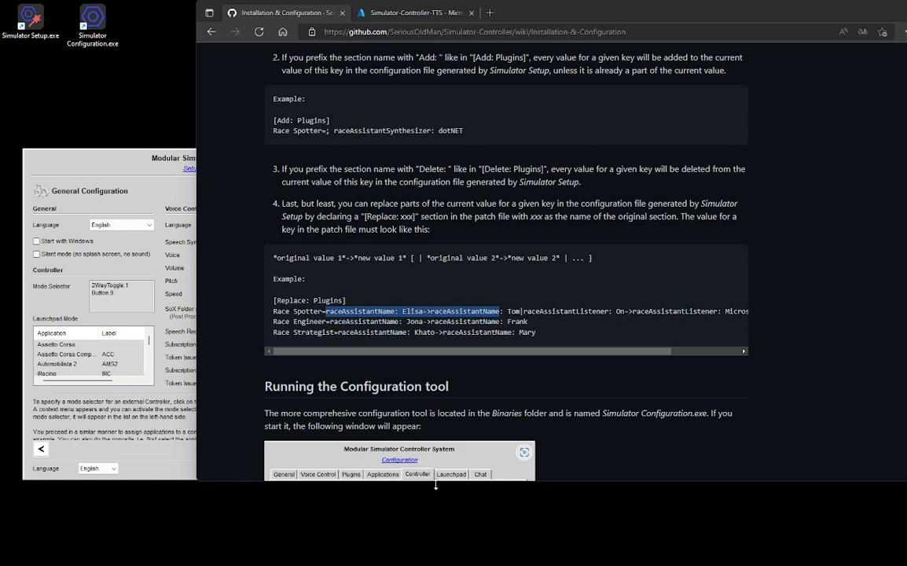
# - Open the Setup folder inside Documents\Simulator Controller in File Explorer
pyautogui.moveTo(405, 562); pyautogui.dragTo(401, 92)
pyautogui.click(324, 140)
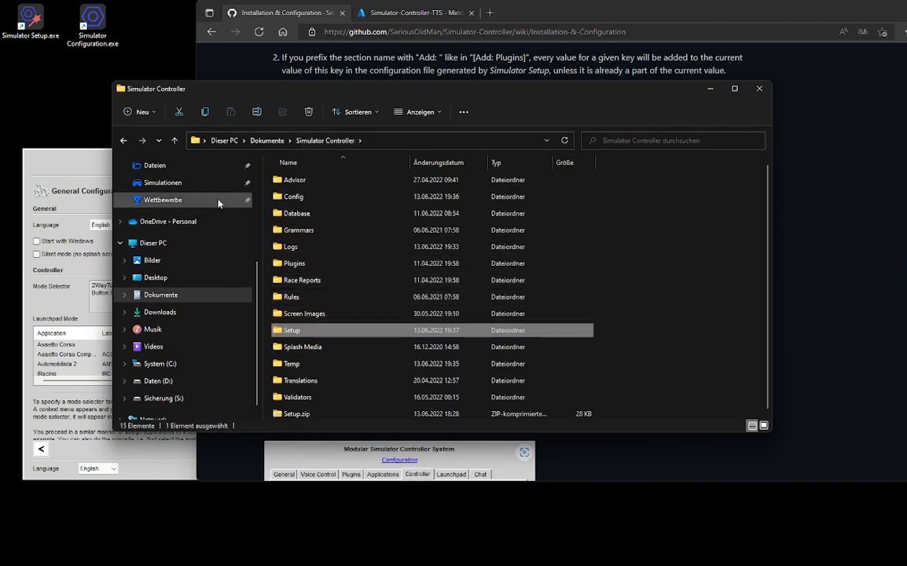
pyautogui.click(64, 178)
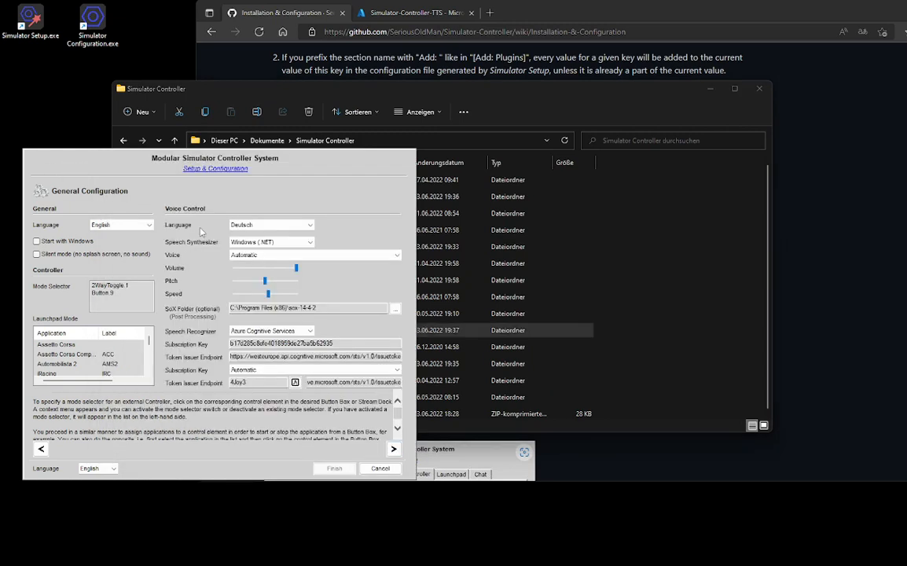
pyautogui.click(299, 96)
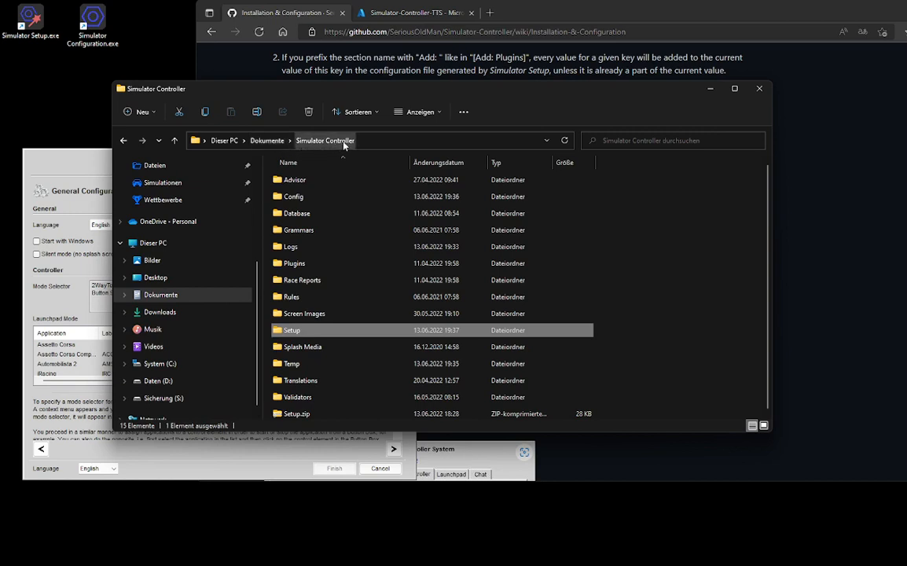
pyautogui.doubleClick(278, 334)
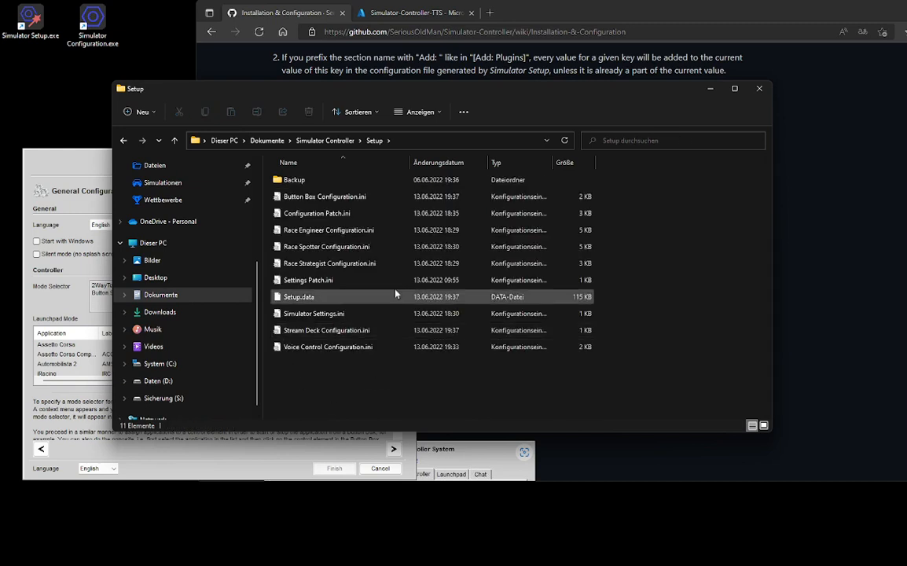
# - Open Configuration Patch.ini from the Setup folder with Notepad++
pyautogui.click(77, 151)
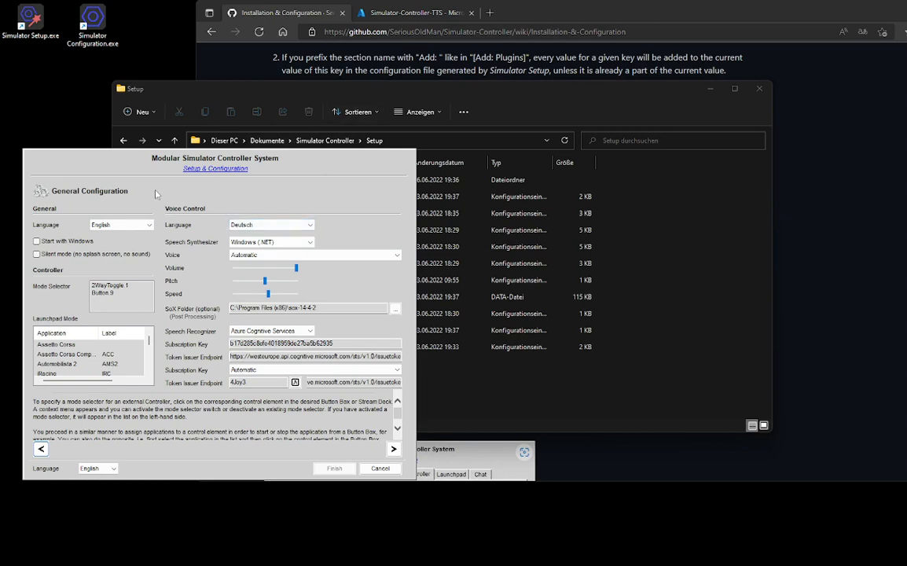
pyautogui.click(309, 87)
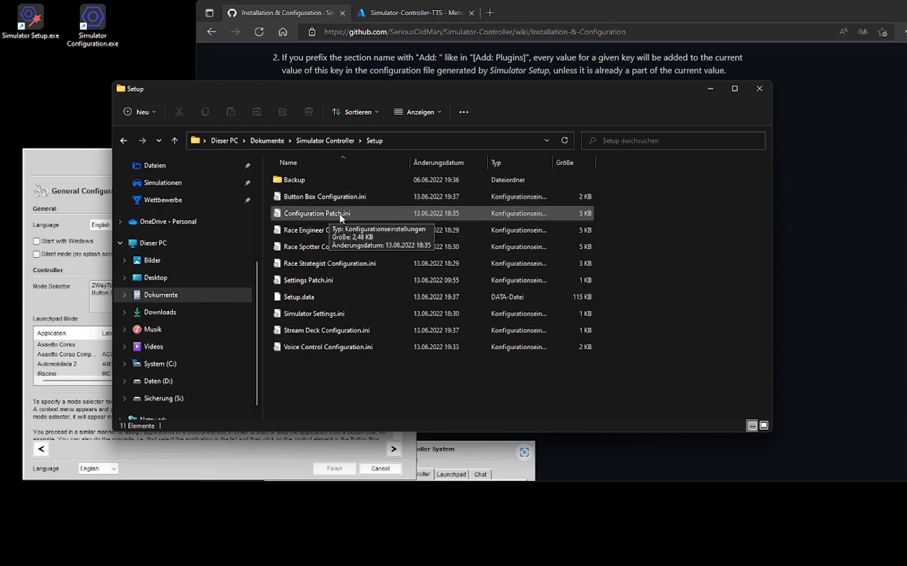
pyautogui.click(517, 12)
pyautogui.scroll(5, 450, 161)
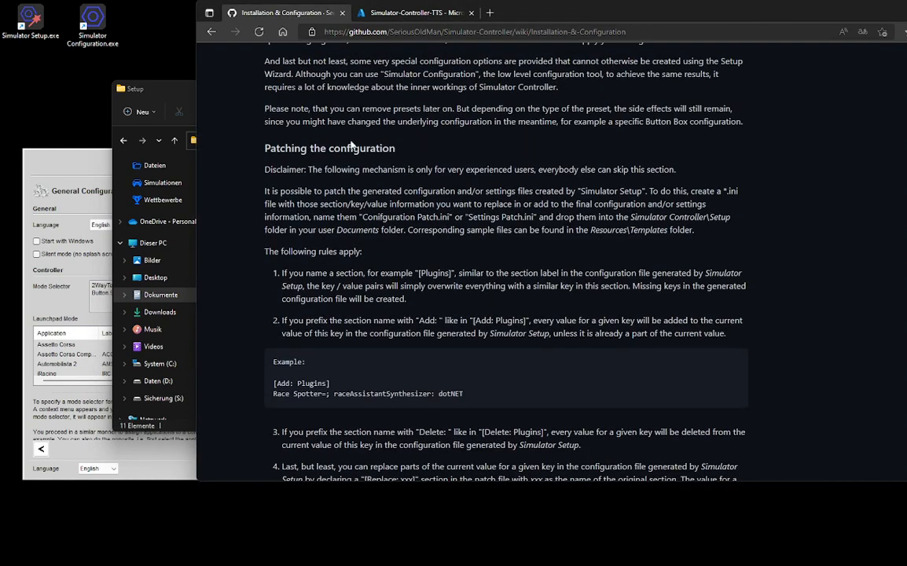
pyautogui.click(156, 85)
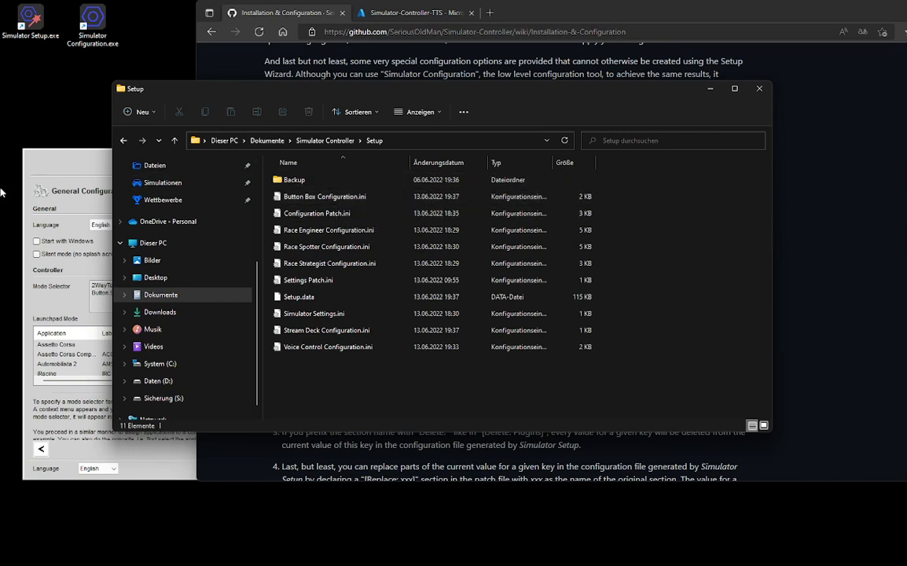
pyautogui.rightClick(350, 223)
pyautogui.moveTo(519, 271)
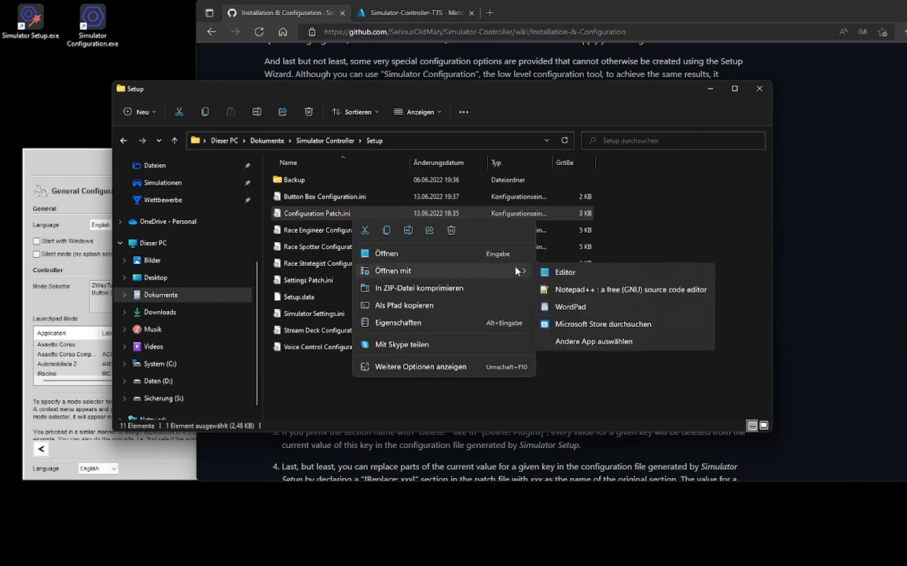
pyautogui.click(547, 293)
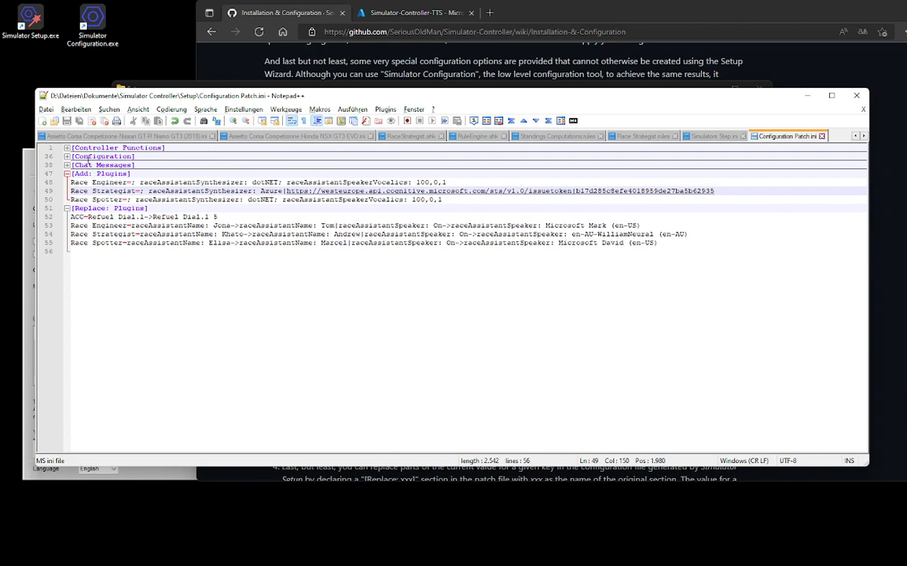
# - Expand and examine the Chat Messages section of the patch file, then collapse it again
pyautogui.click(67, 165)
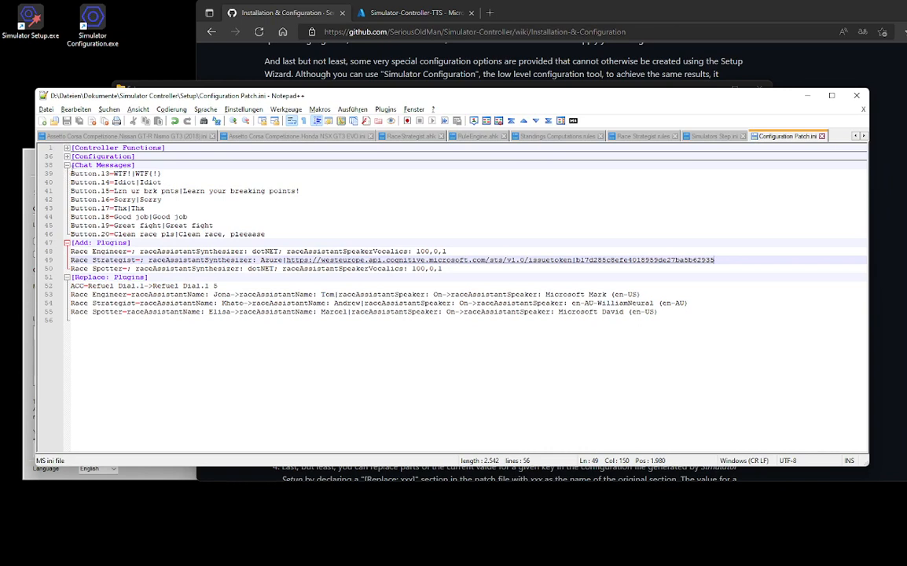
pyautogui.moveTo(69, 165); pyautogui.dragTo(267, 234)
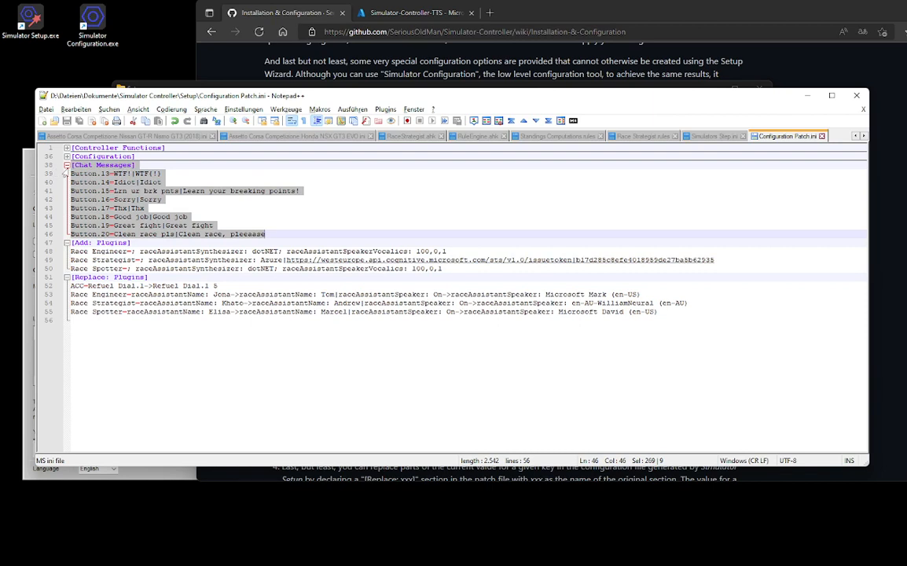
pyautogui.click(67, 165)
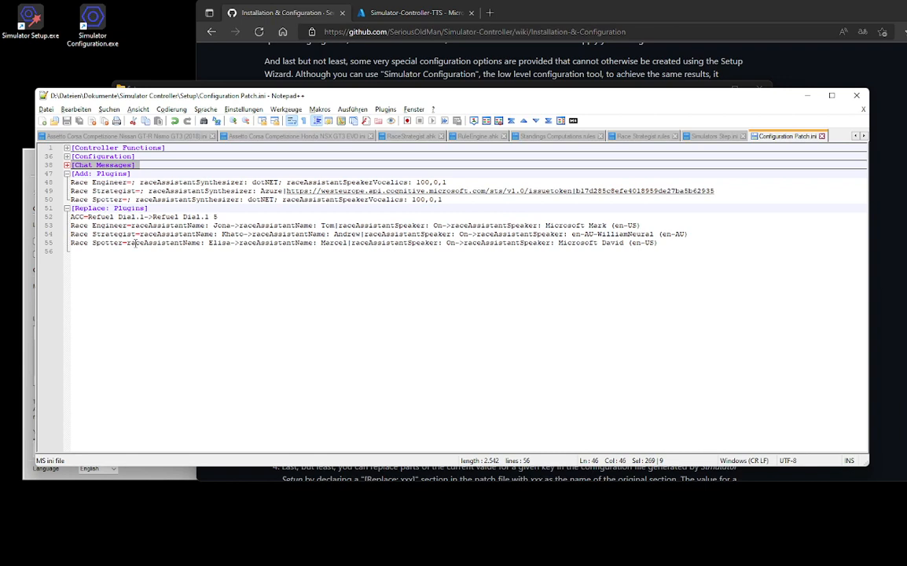
# - Examine the Replace: Plugins and Add: Plugins entries for the race assistants' names, speakers and synthesizers
pyautogui.moveTo(131, 226); pyautogui.dragTo(233, 226)
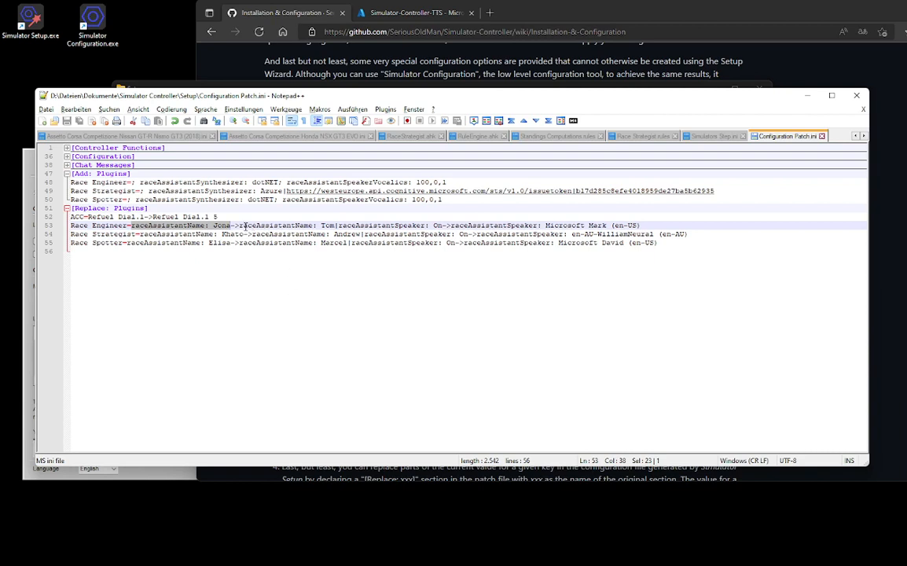
pyautogui.moveTo(239, 226); pyautogui.dragTo(335, 226)
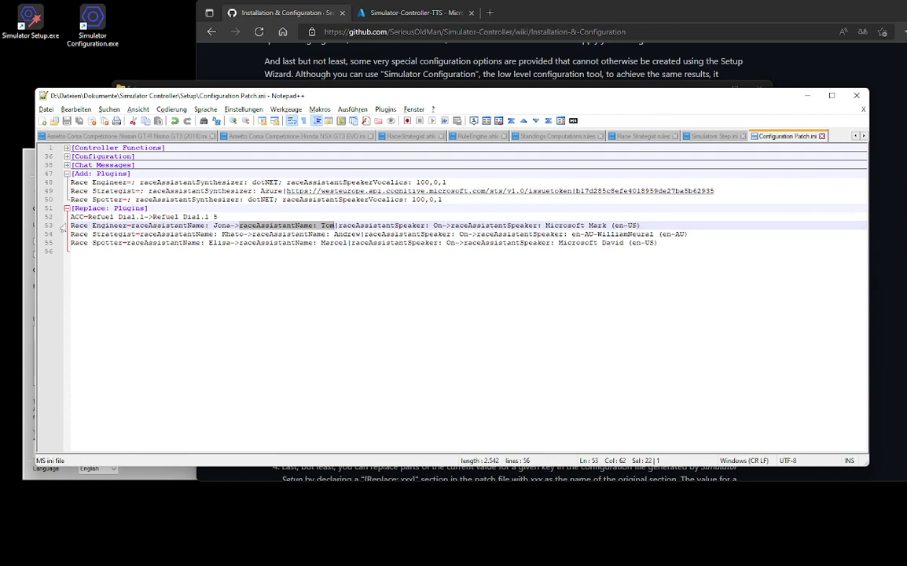
pyautogui.click(70, 225)
pyautogui.moveTo(70, 226); pyautogui.dragTo(233, 226)
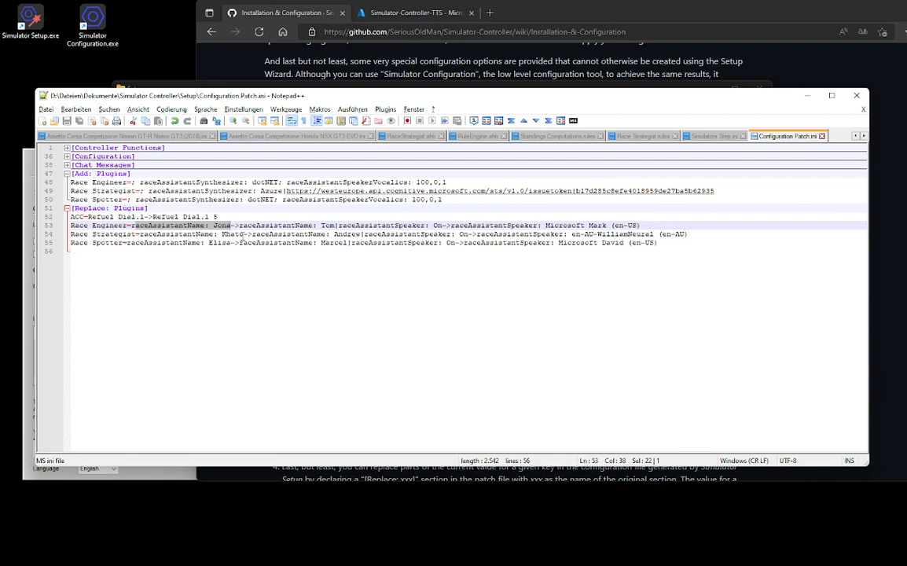
pyautogui.moveTo(238, 226); pyautogui.dragTo(334, 225)
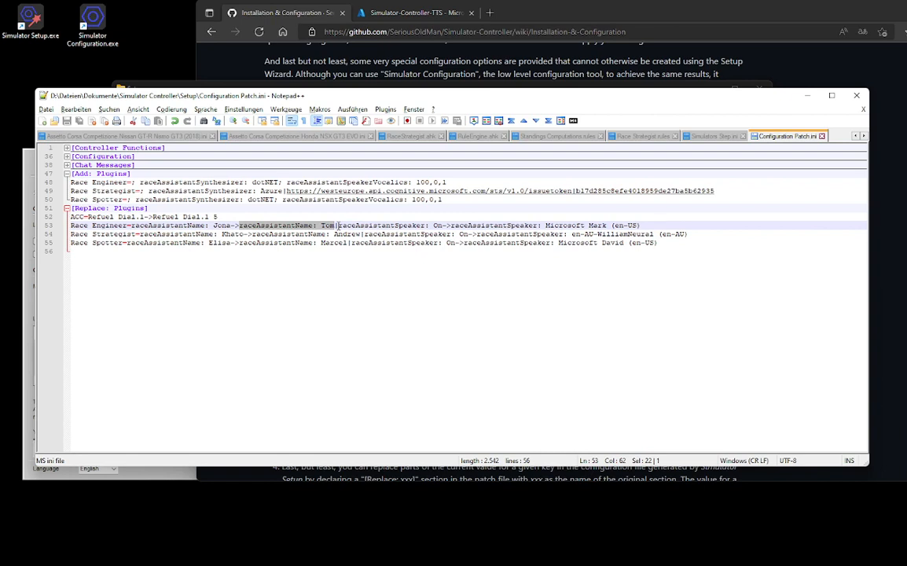
pyautogui.click(338, 225)
pyautogui.click(368, 225)
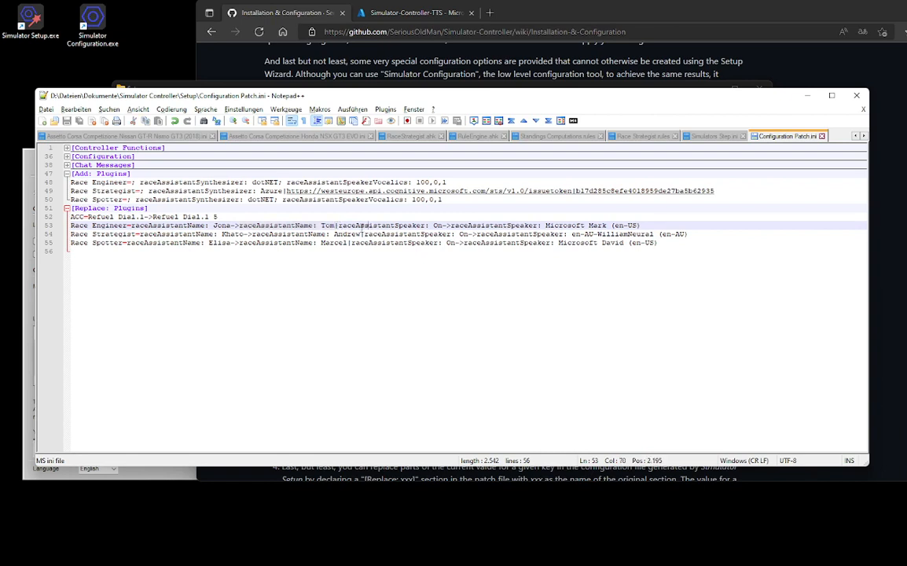
pyautogui.moveTo(339, 226); pyautogui.dragTo(443, 225)
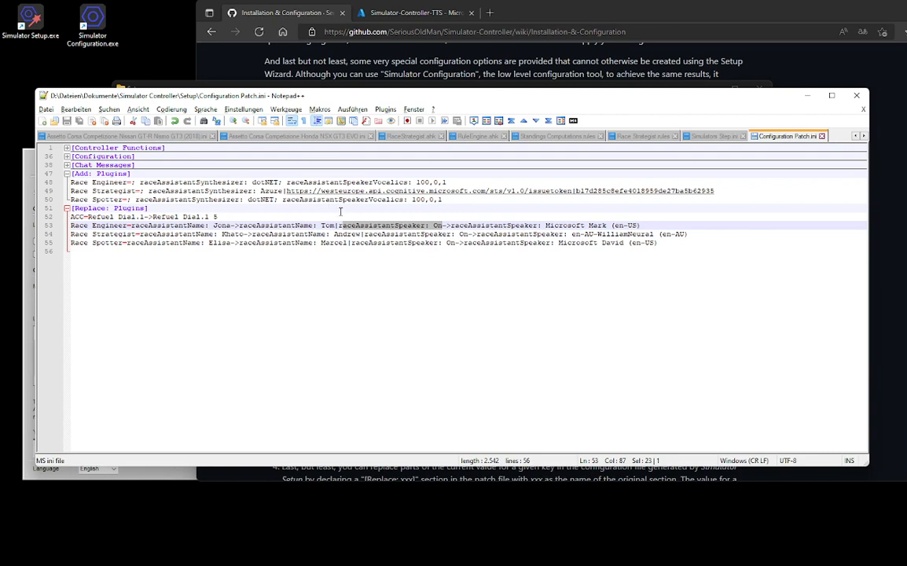
pyautogui.moveTo(450, 226); pyautogui.dragTo(643, 226)
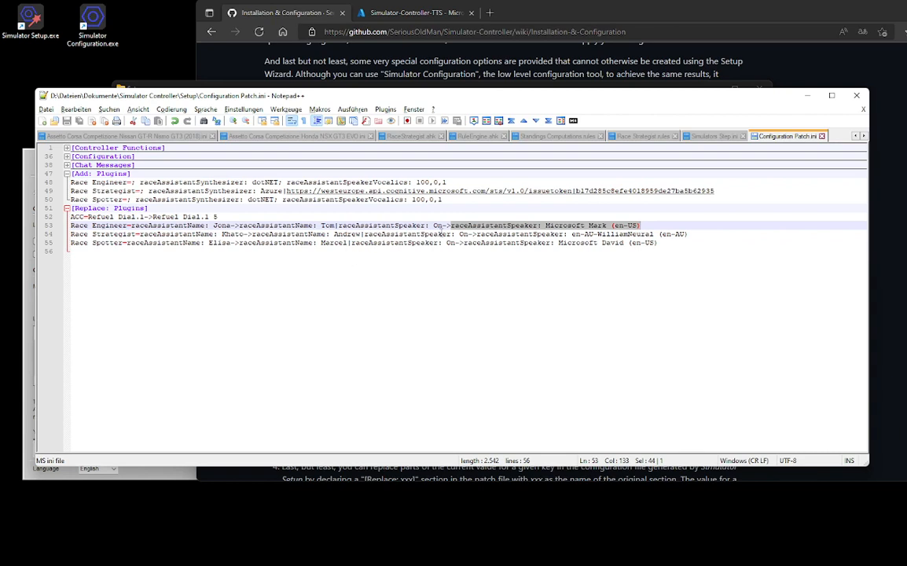
pyautogui.moveTo(365, 234); pyautogui.dragTo(693, 236)
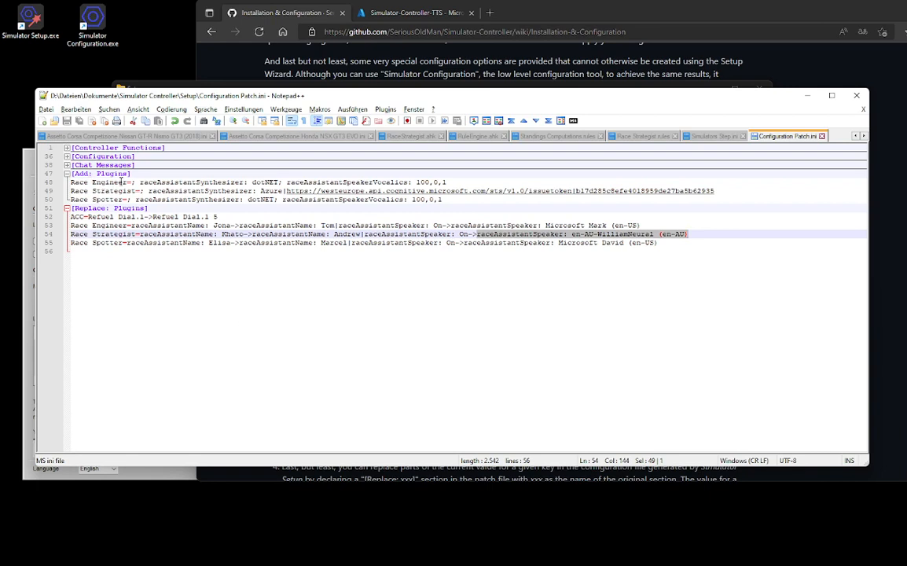
pyautogui.moveTo(132, 181); pyautogui.dragTo(446, 182)
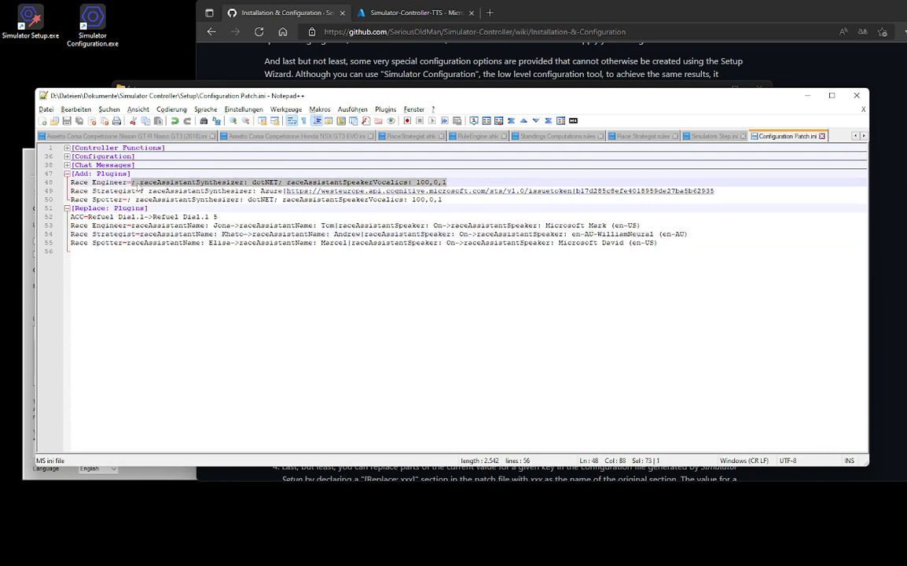
pyautogui.moveTo(138, 186); pyautogui.dragTo(127, 183)
# - Delete the Race Strategist's Azure synthesizer argument with its endpoint and subscription key, and paste it back
pyautogui.hotkey('alt', 'Tab')
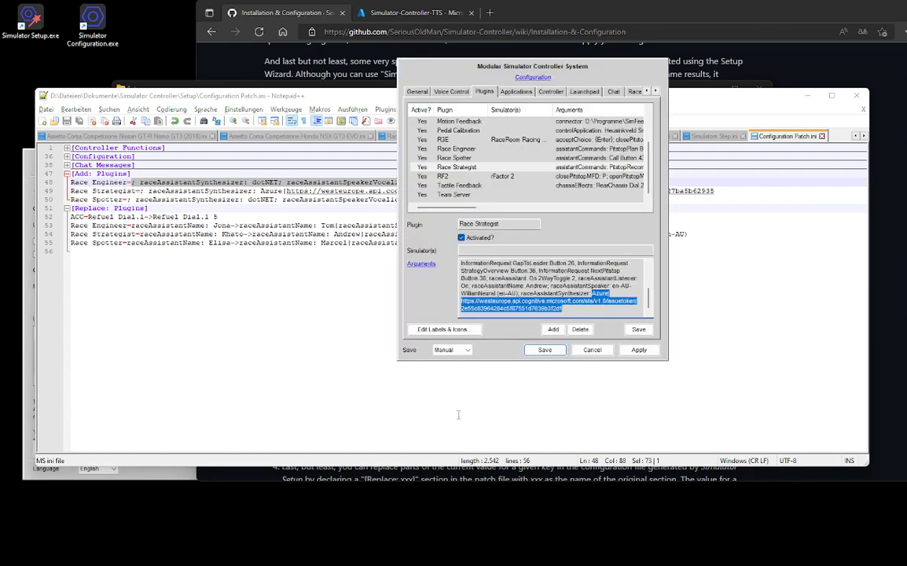
pyautogui.click(455, 166)
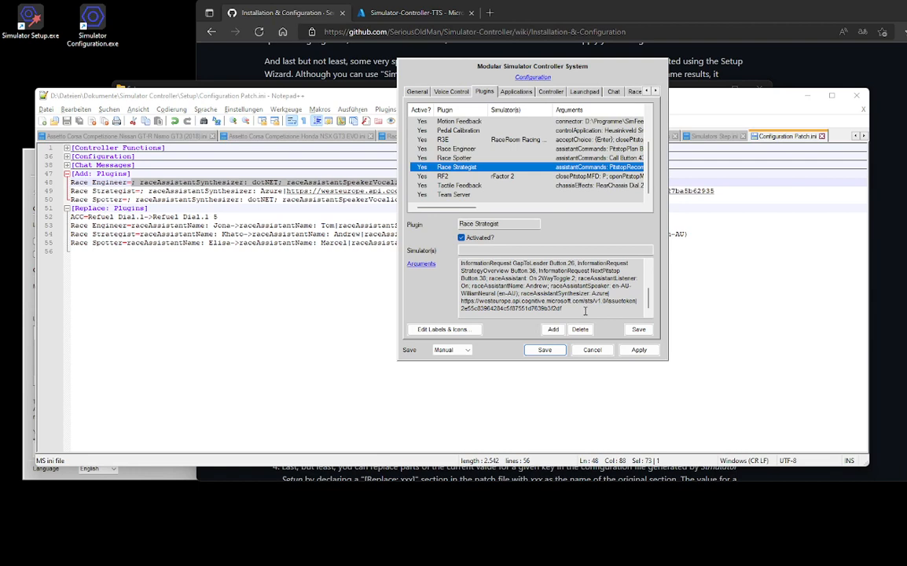
pyautogui.click(563, 266)
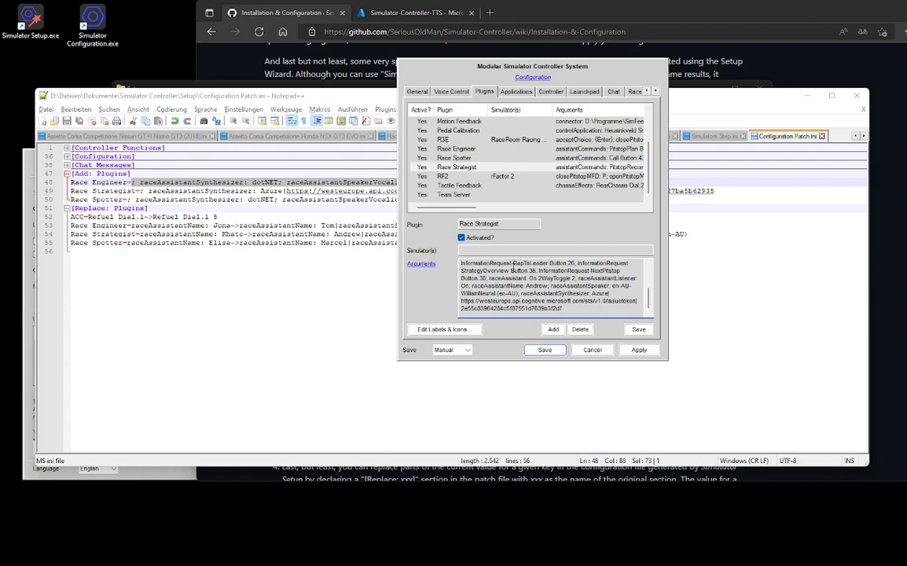
pyautogui.moveTo(518, 293); pyautogui.dragTo(599, 331)
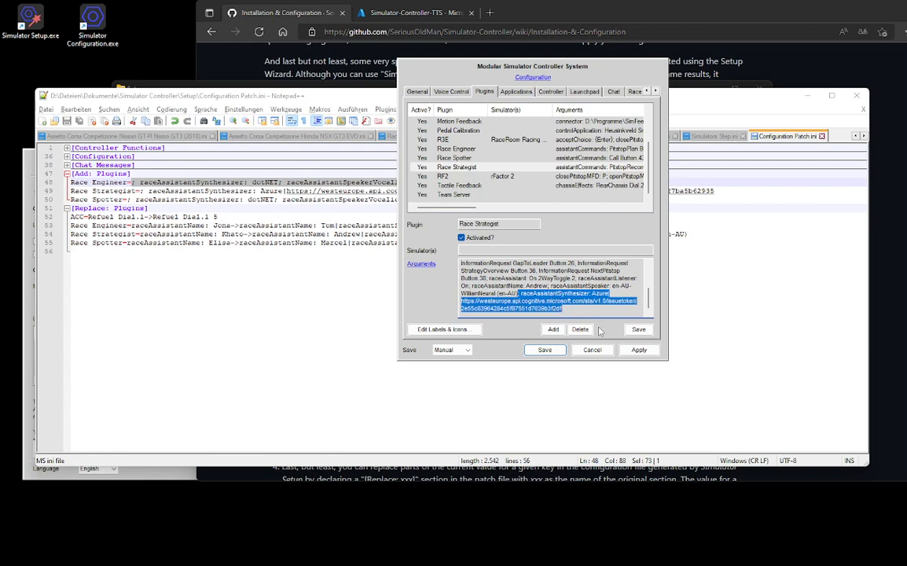
pyautogui.press('Delete')
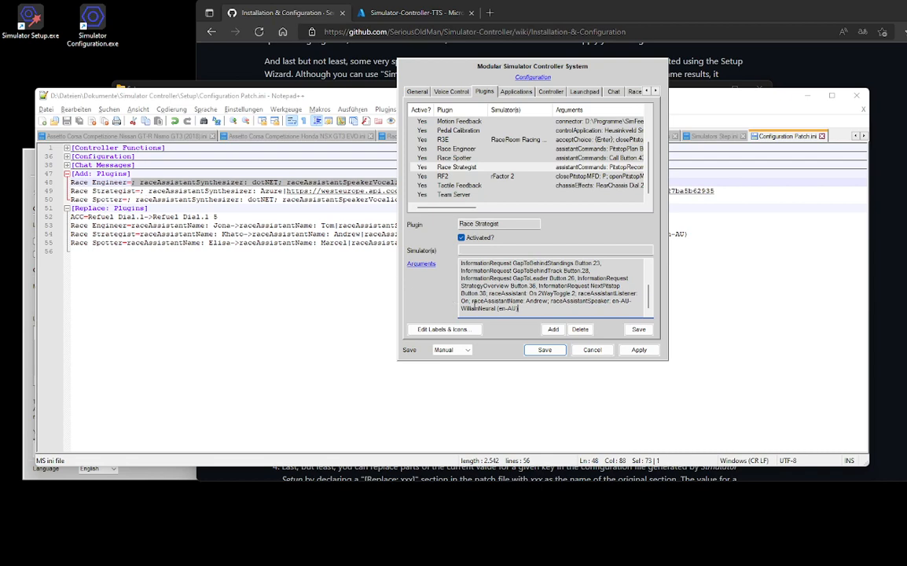
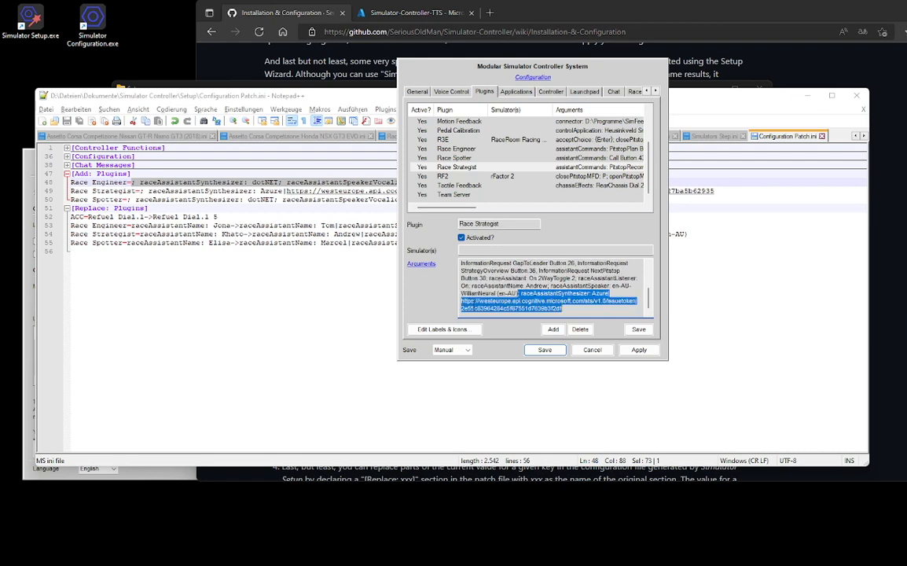
pyautogui.click(229, 95)
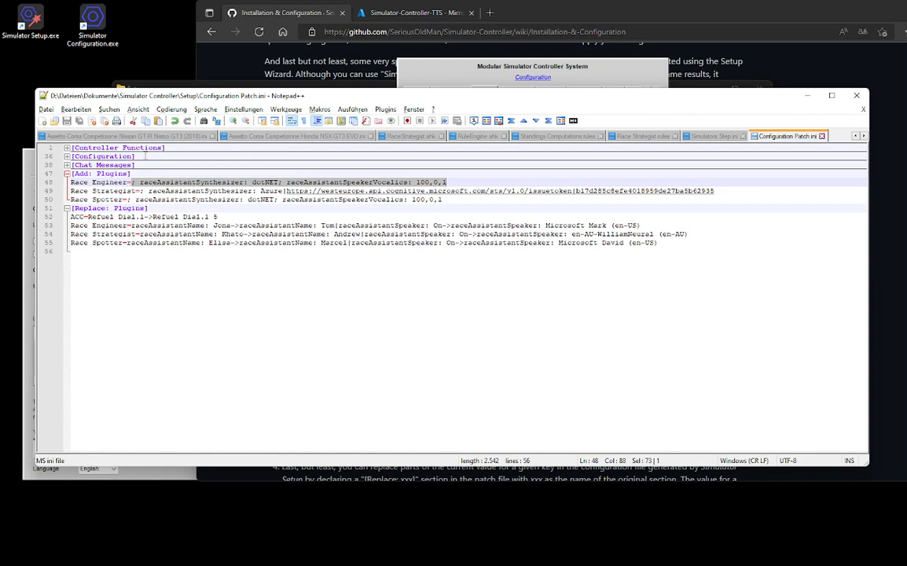
# - Compare the Race Strategist plugin arguments in the configuration tool with the patch file entries, then save the configuration
pyautogui.click(25, 168)
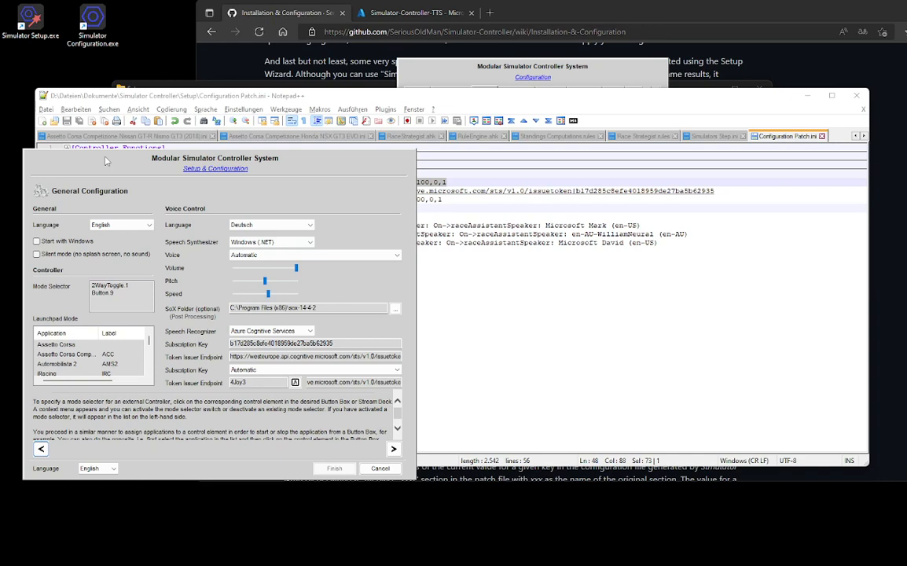
pyautogui.click(536, 76)
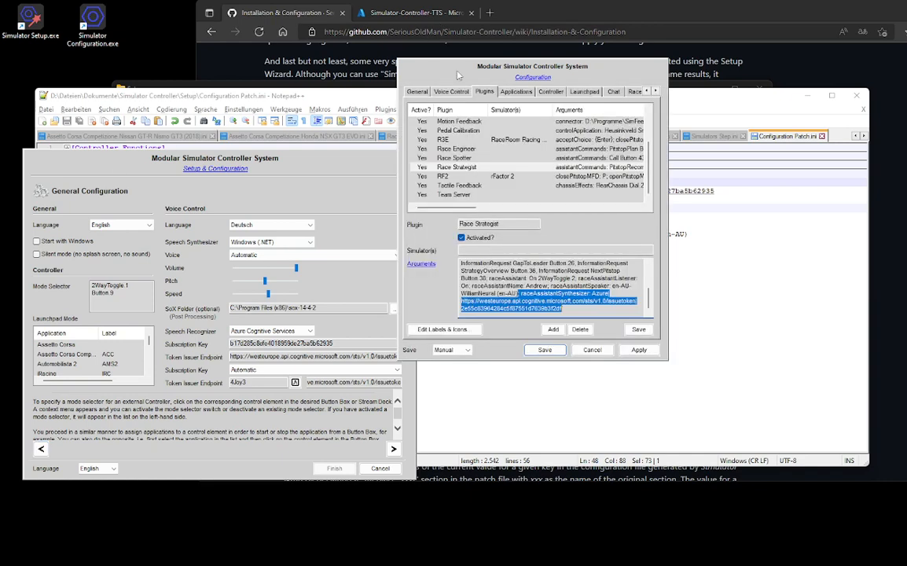
pyautogui.moveTo(538, 76); pyautogui.dragTo(739, 223)
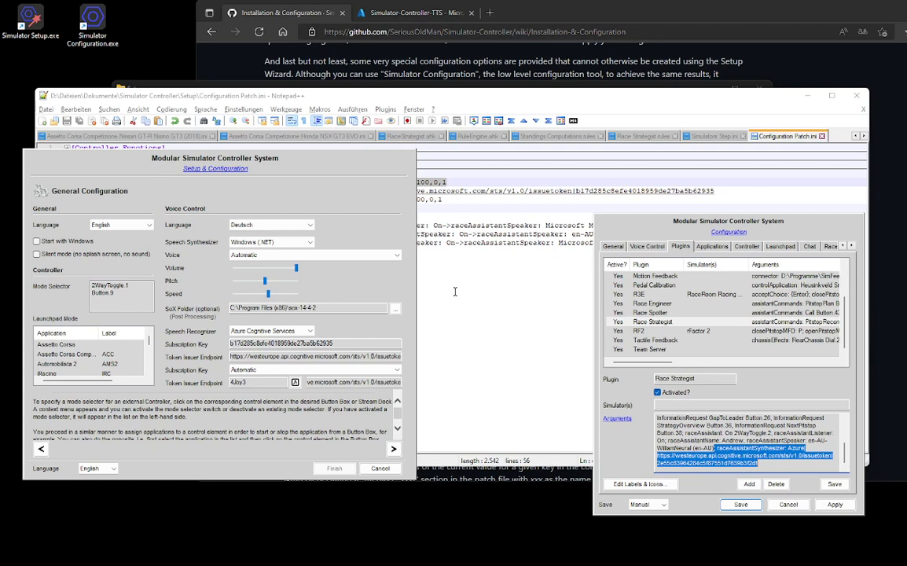
pyautogui.click(492, 266)
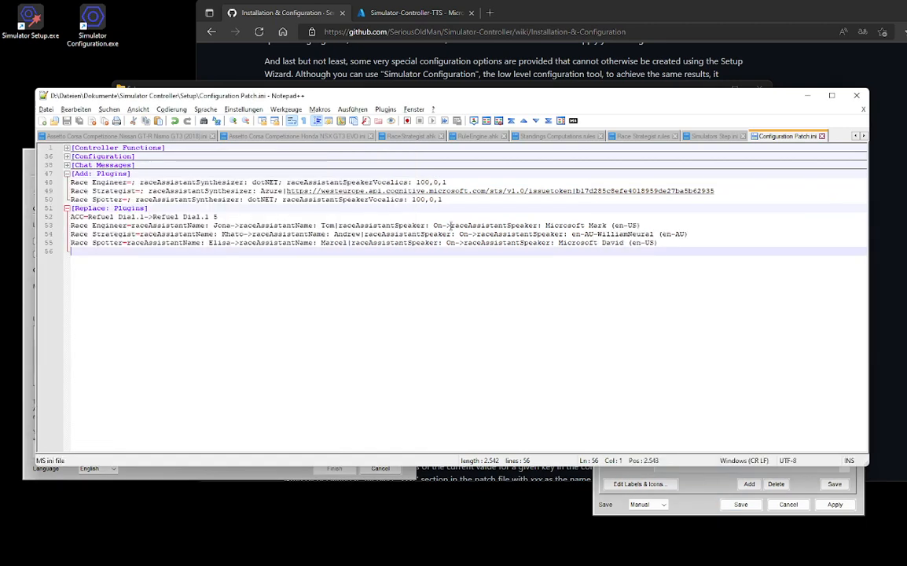
pyautogui.click(697, 488)
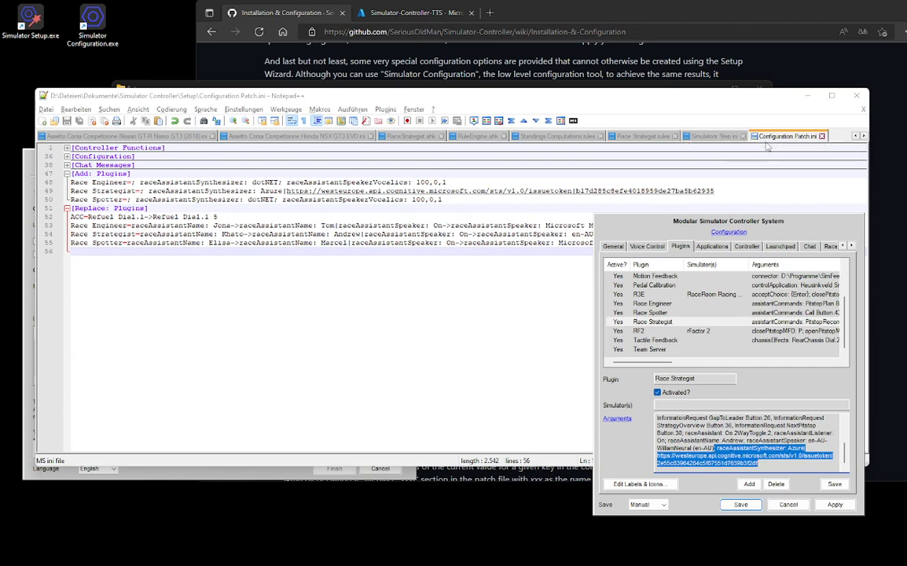
pyautogui.click(223, 481)
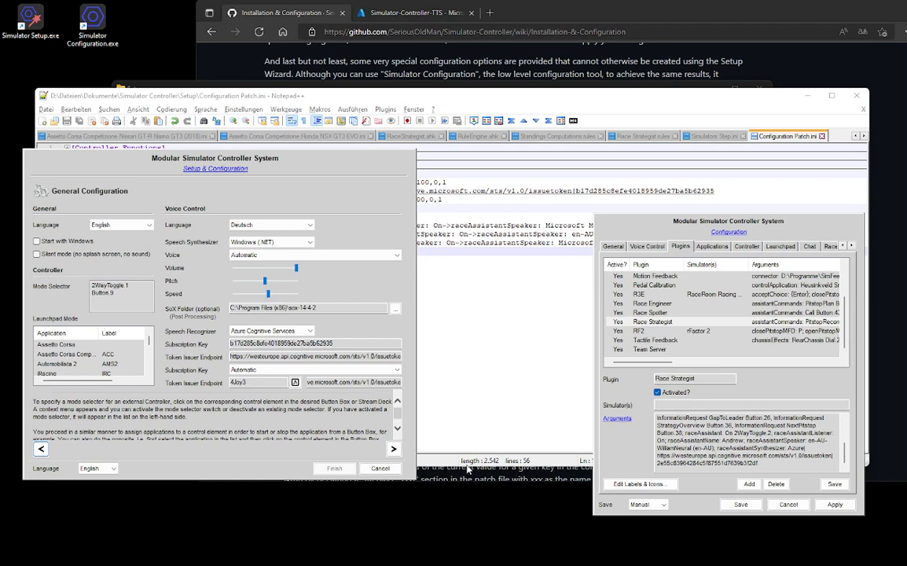
pyautogui.click(741, 505)
# - Move the patch file editor aside and return to the Patching the configuration section of the installation wiki
pyautogui.click(484, 374)
pyautogui.moveTo(443, 98); pyautogui.dragTo(445, 562)
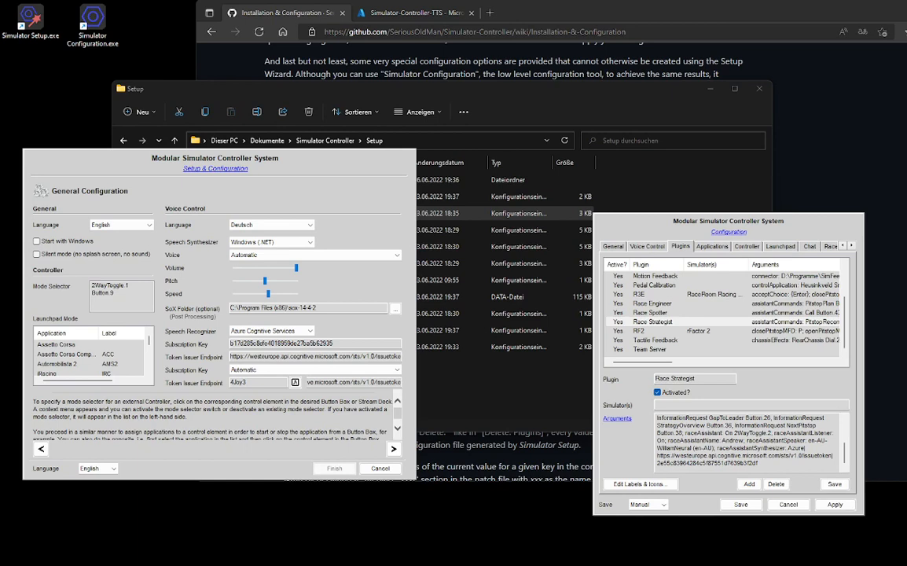
pyautogui.click(580, 21)
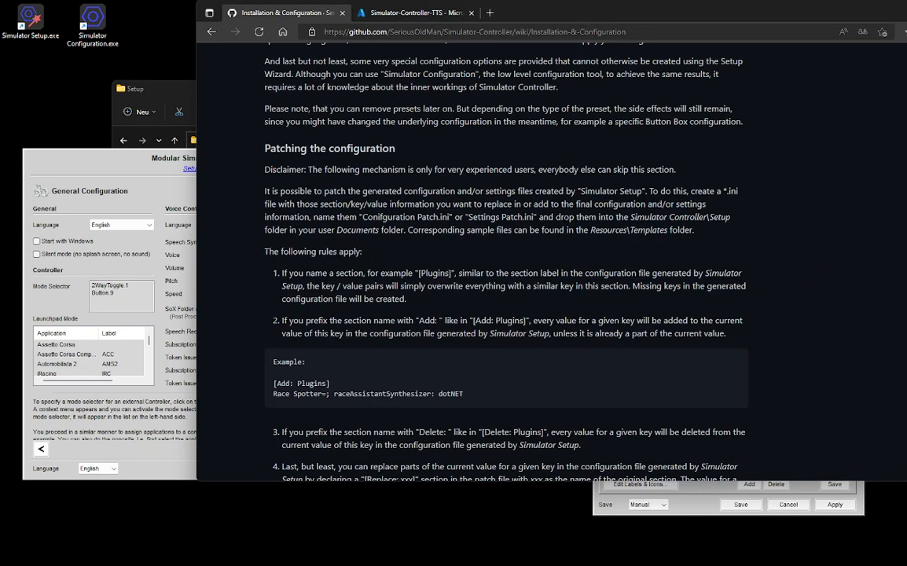